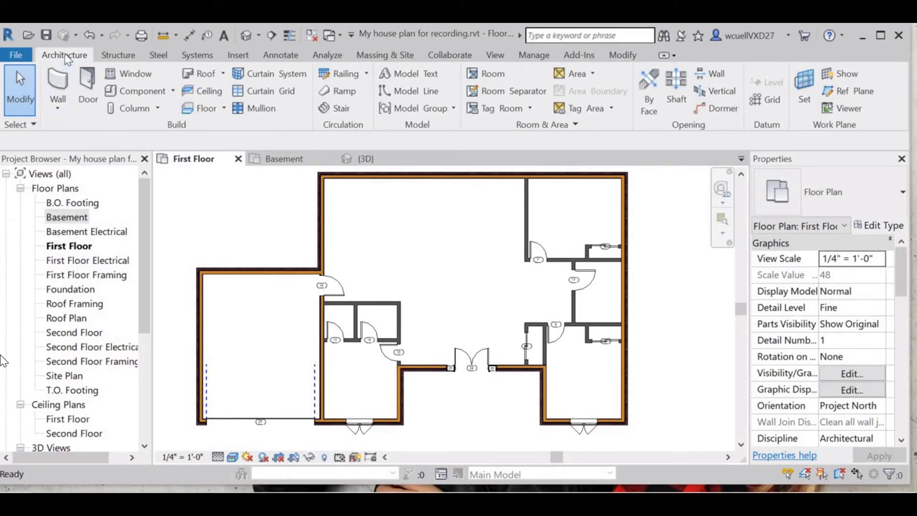
Start a floor and sketch its closed boundary with lines along the inner wall faces of the upper-right room with door 7
{"action": "left_click", "coordinate": [204, 108]}
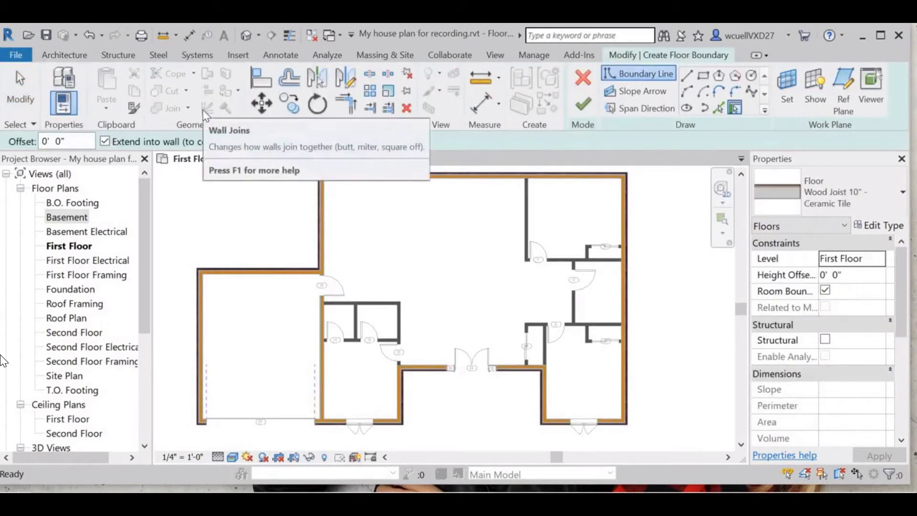
{"action": "left_click", "coordinate": [643, 76]}
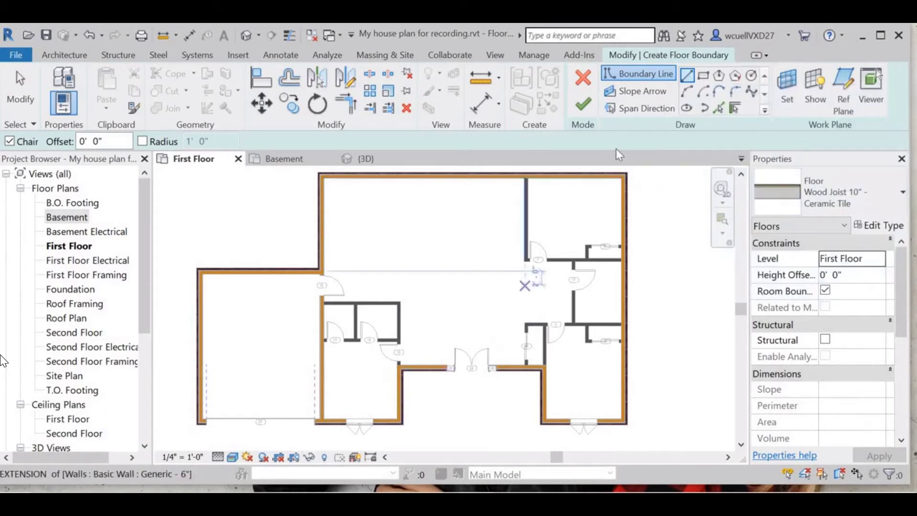
{"action": "scroll", "coordinate": [583, 203], "scroll_direction": "up", "scroll_amount": 3}
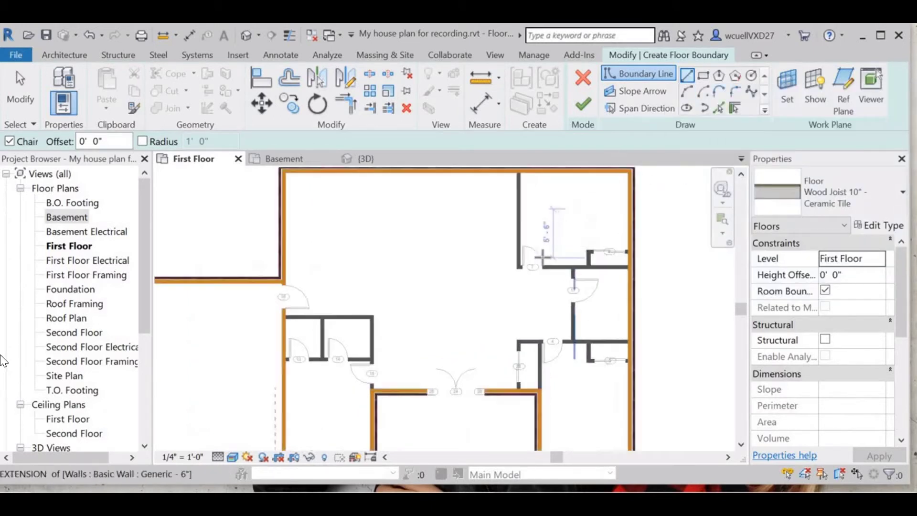
{"action": "scroll", "coordinate": [505, 294], "scroll_direction": "up", "scroll_amount": 2}
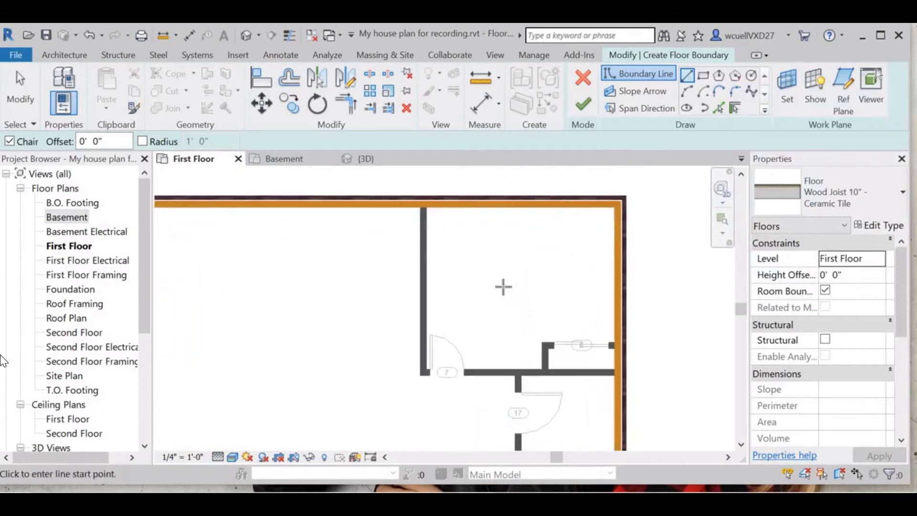
{"action": "scroll", "coordinate": [501, 293], "scroll_direction": "up", "scroll_amount": 1}
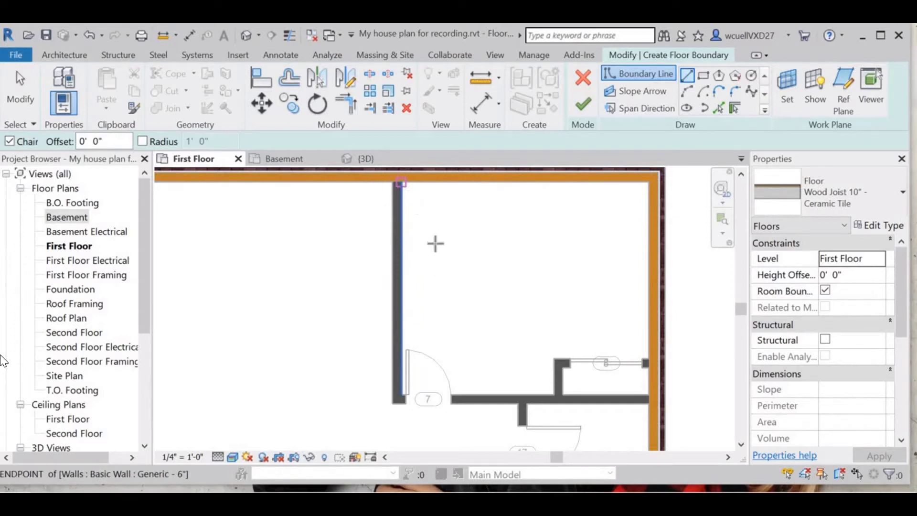
{"action": "left_click", "coordinate": [403, 185]}
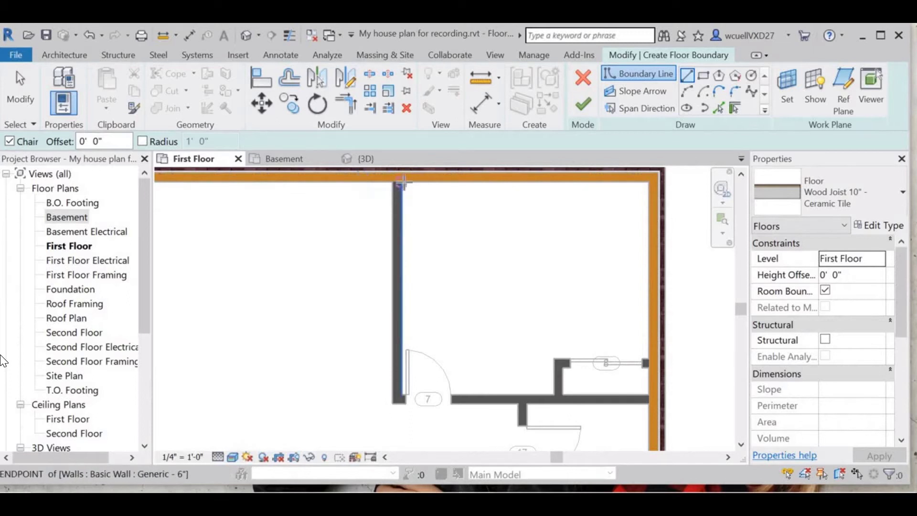
{"action": "left_click", "coordinate": [648, 184]}
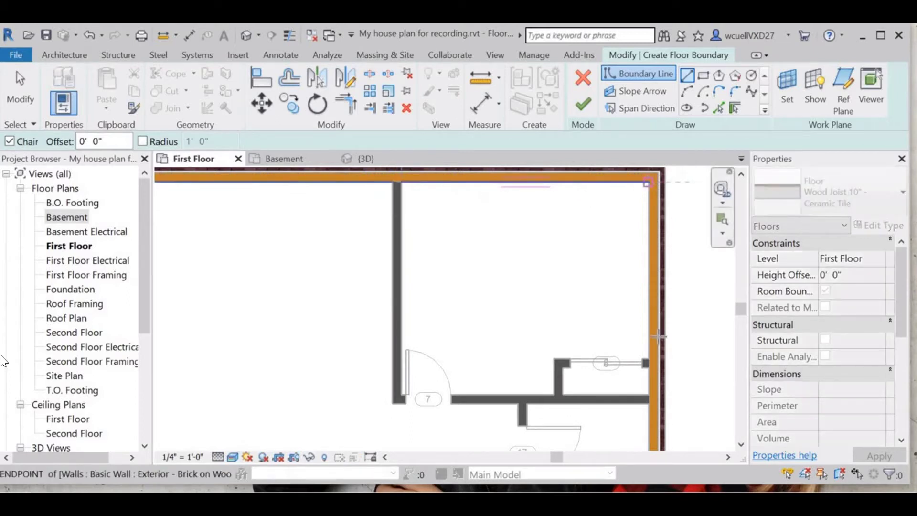
{"action": "left_click", "coordinate": [647, 394]}
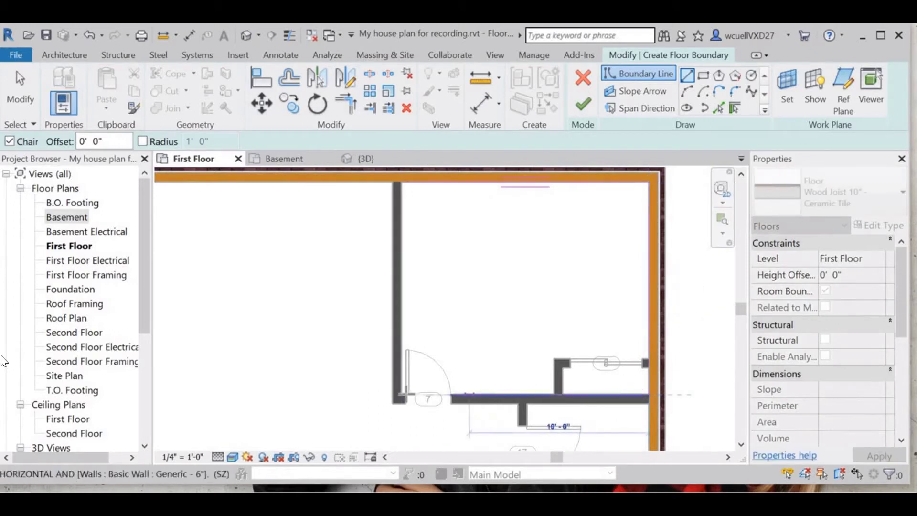
{"action": "left_click", "coordinate": [401, 395]}
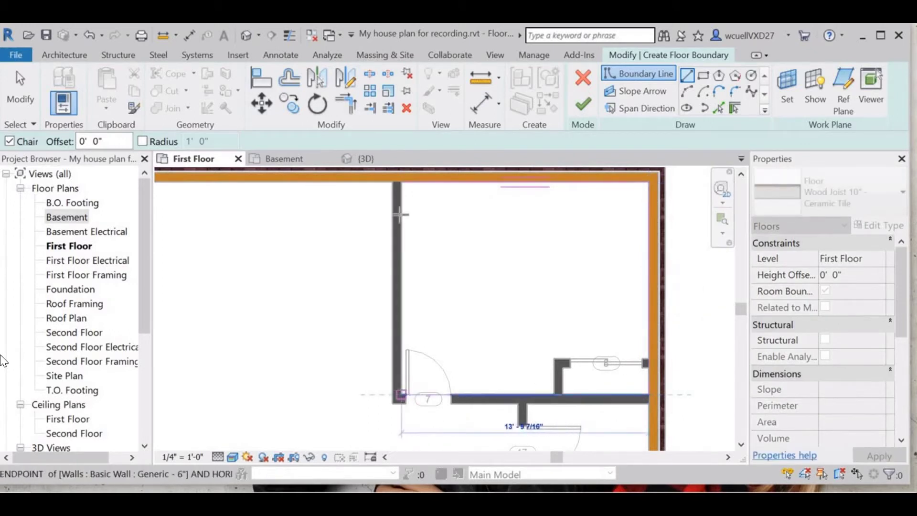
{"action": "left_click", "coordinate": [401, 182]}
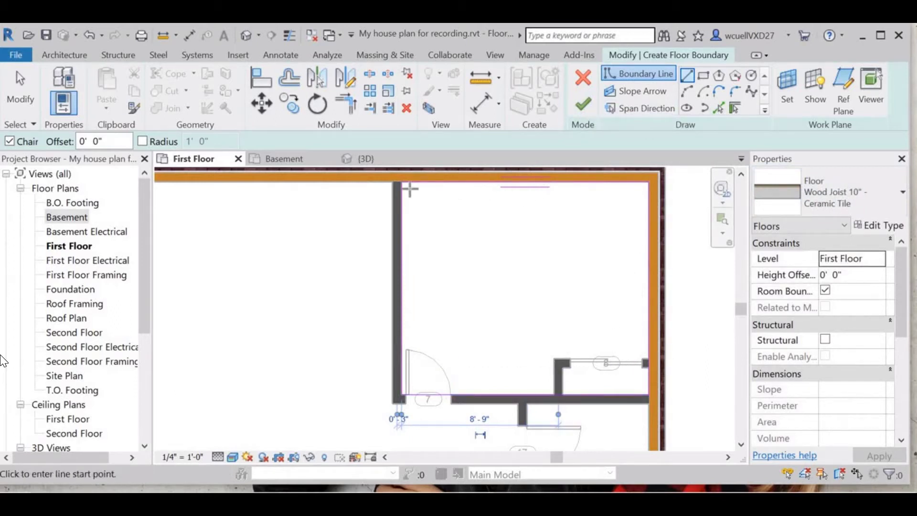
Set the floor type to Wood Truss Joist 12" - Carpet Finish and finish the floor of the upper-right room
{"action": "left_click", "coordinate": [838, 205]}
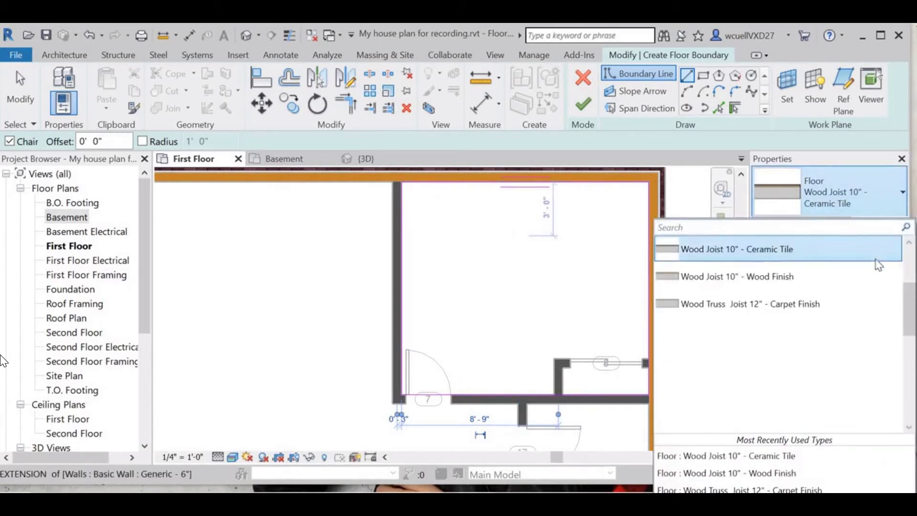
{"action": "left_click", "coordinate": [778, 308]}
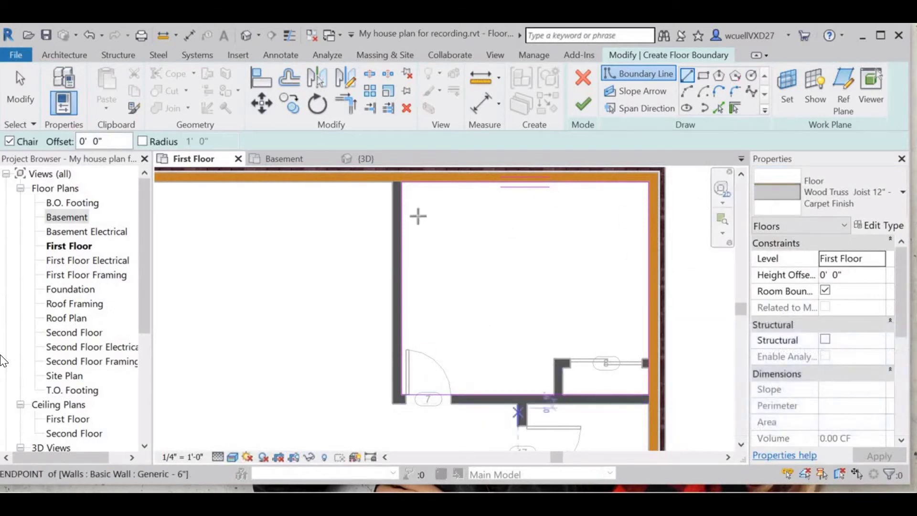
{"action": "left_click", "coordinate": [584, 105]}
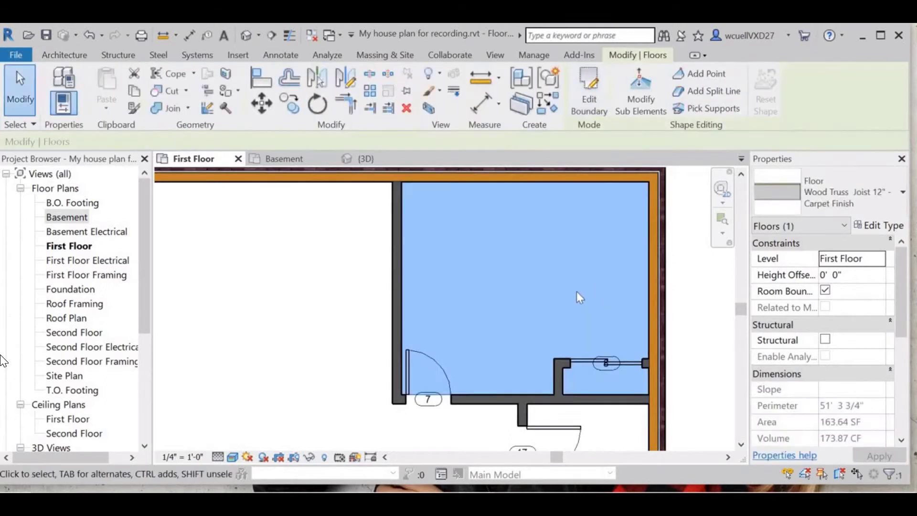
{"action": "left_click", "coordinate": [349, 299]}
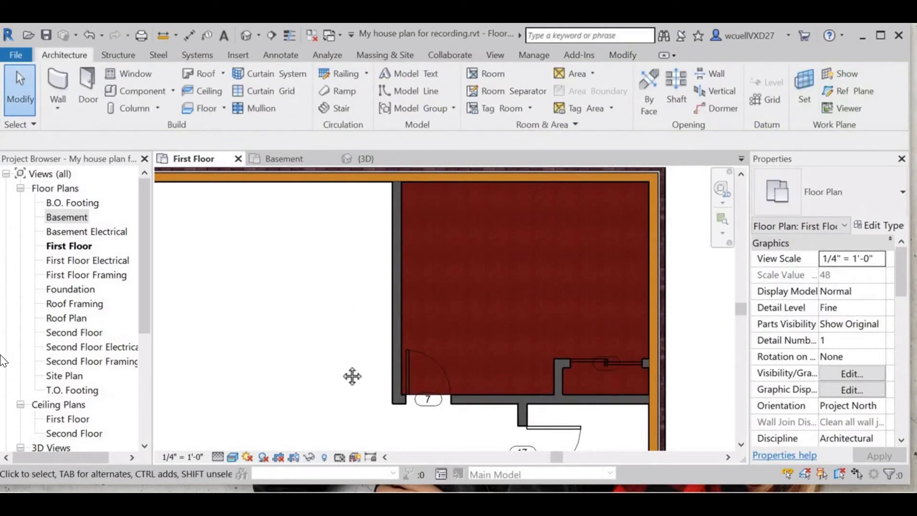
Start another floor and sketch a rectangular boundary between opposite inner corners of the lower-right room with door 4, including its closet
{"action": "middle_click_drag", "start_coordinate": [352, 375], "coordinate": [516, 287]}
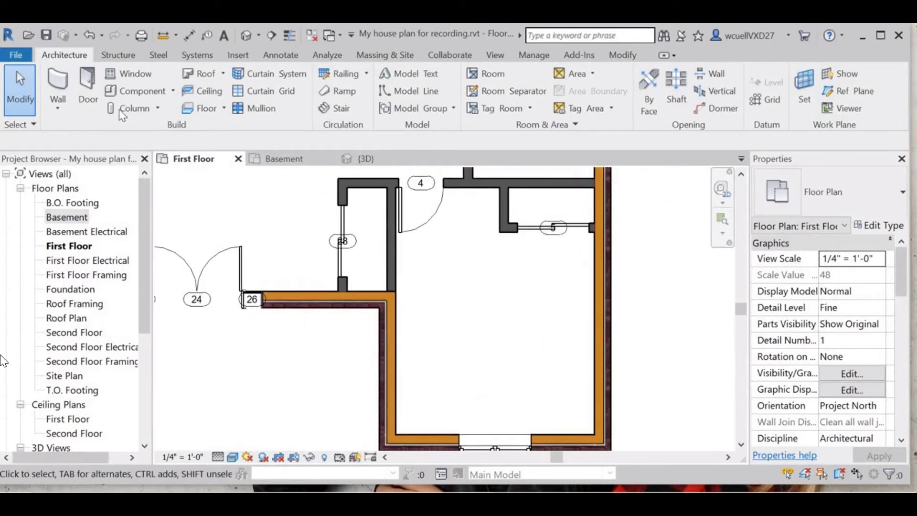
{"action": "left_click", "coordinate": [206, 109]}
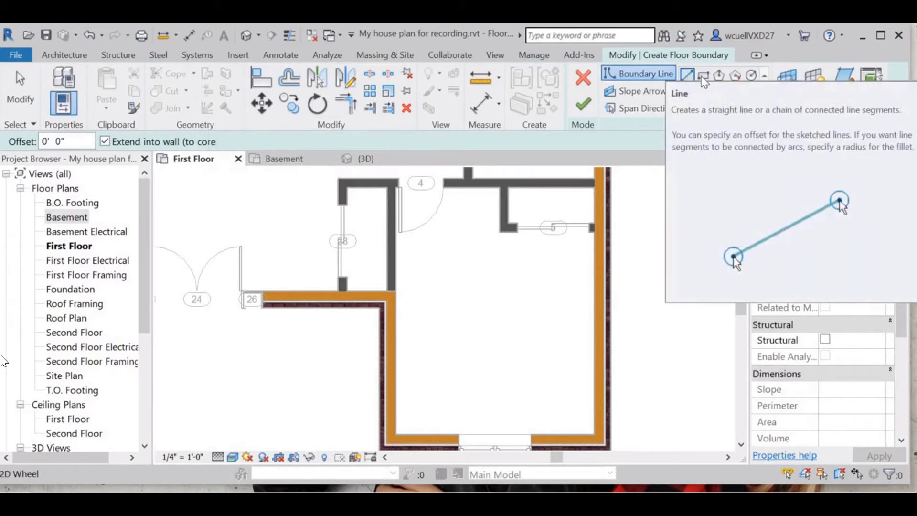
{"action": "left_click", "coordinate": [702, 76]}
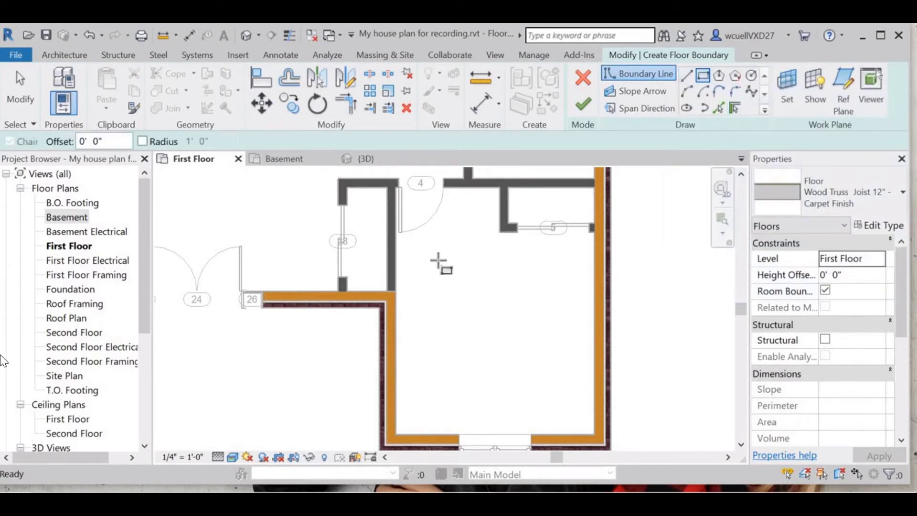
{"action": "left_click", "coordinate": [594, 435]}
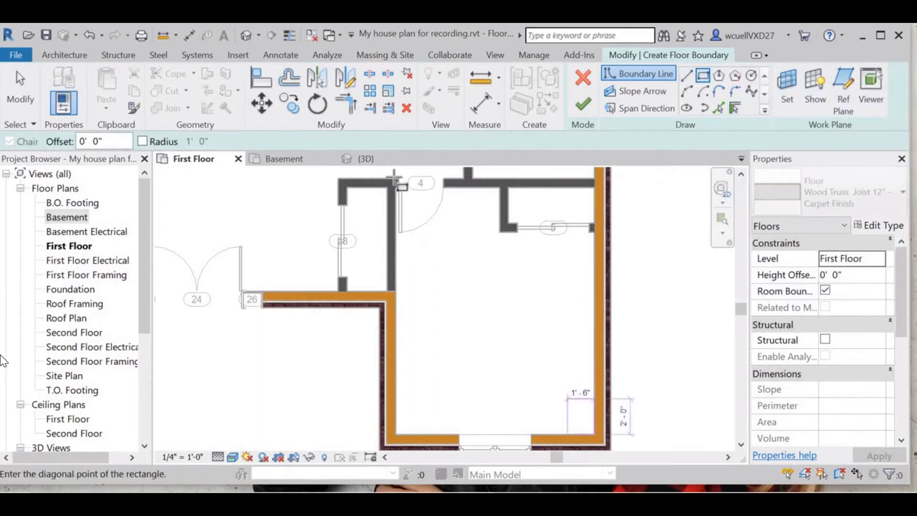
{"action": "scroll", "coordinate": [394, 189], "scroll_direction": "up", "scroll_amount": 4}
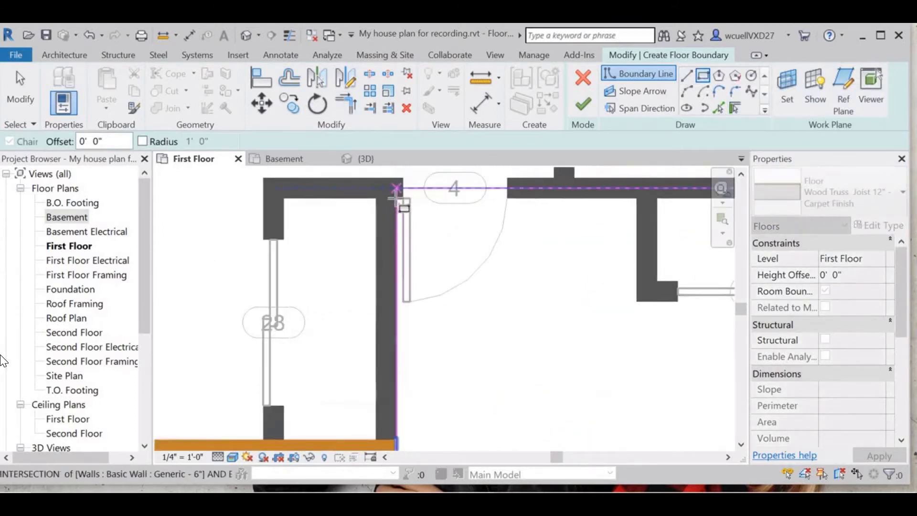
{"action": "left_click", "coordinate": [394, 189]}
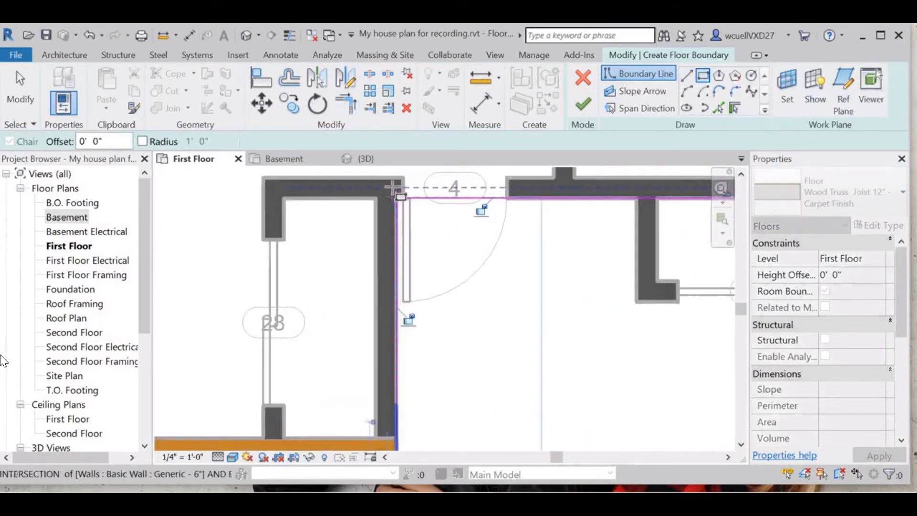
{"action": "scroll", "coordinate": [394, 188], "scroll_direction": "down", "scroll_amount": 4}
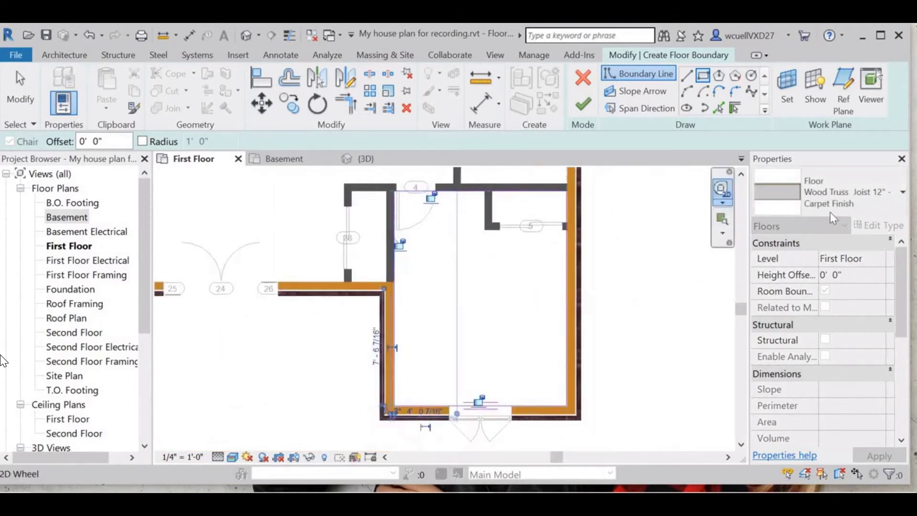
Finish the boundary sketch to create the lower-right room's carpet floor, and deselect it
{"action": "left_click", "coordinate": [575, 106]}
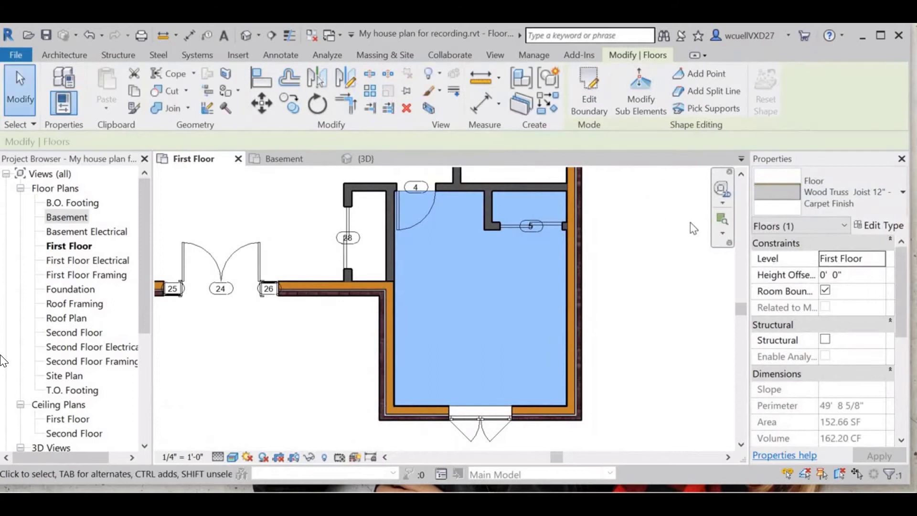
{"action": "left_click", "coordinate": [285, 227]}
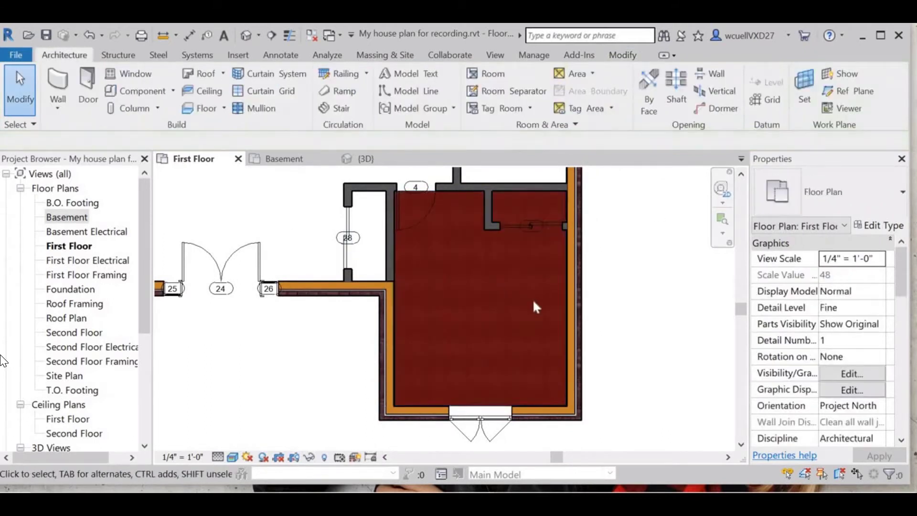
{"action": "scroll", "coordinate": [516, 297], "scroll_direction": "down", "scroll_amount": 3}
{"action": "scroll", "coordinate": [287, 313], "scroll_direction": "down", "scroll_amount": 1}
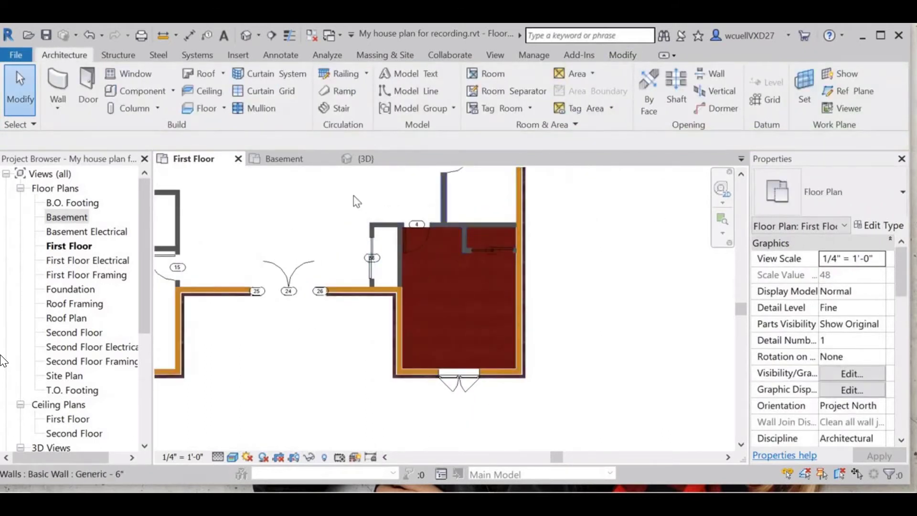
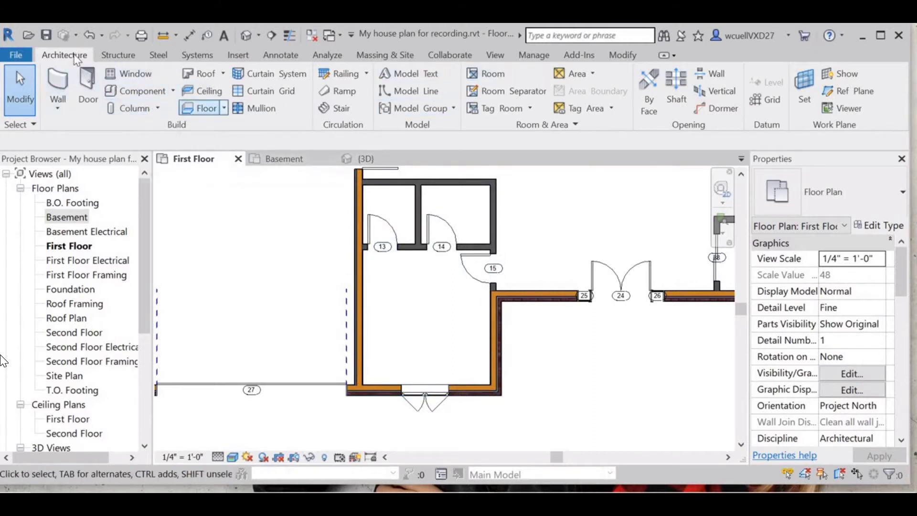
Start a floor and draw boundary lines along the lower-left room's bottom and left walls, up around the wall stub beside door 13
{"action": "left_click", "coordinate": [206, 109]}
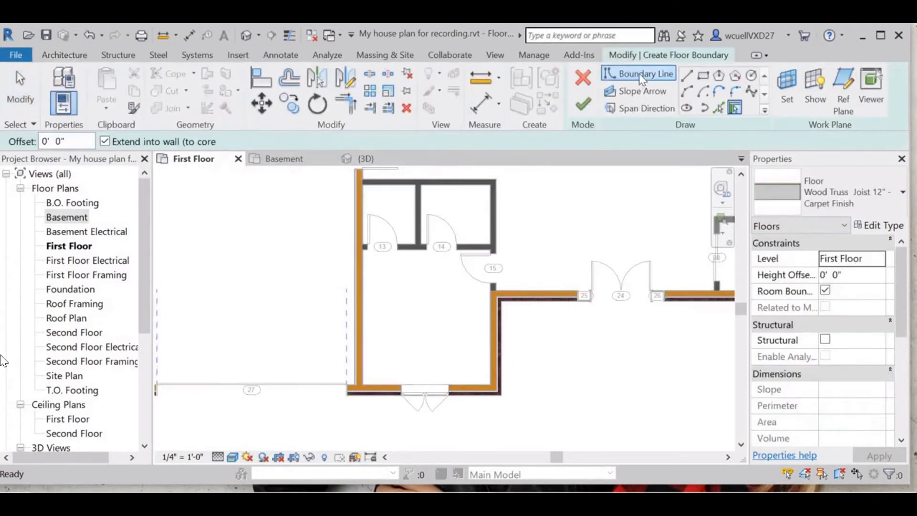
{"action": "left_click", "coordinate": [687, 75]}
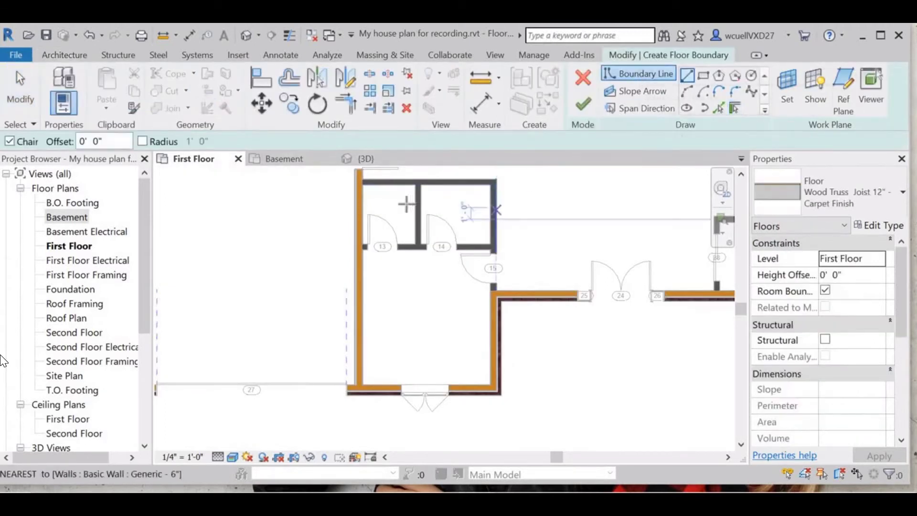
{"action": "scroll", "coordinate": [484, 302], "scroll_direction": "up", "scroll_amount": 2}
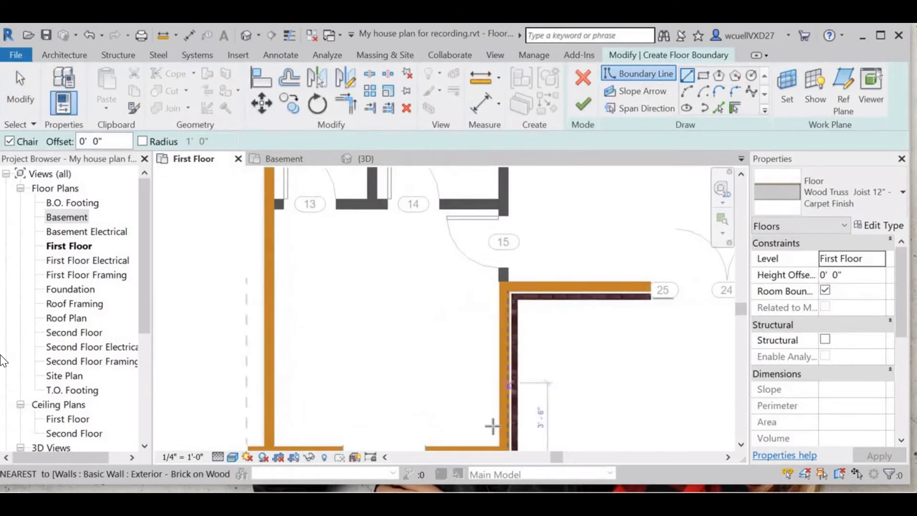
{"action": "left_click", "coordinate": [499, 444]}
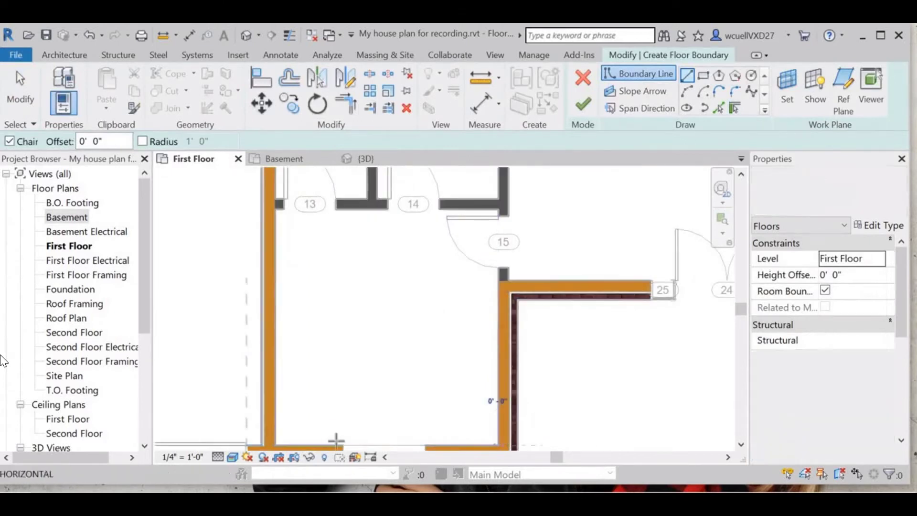
{"action": "left_click", "coordinate": [279, 443]}
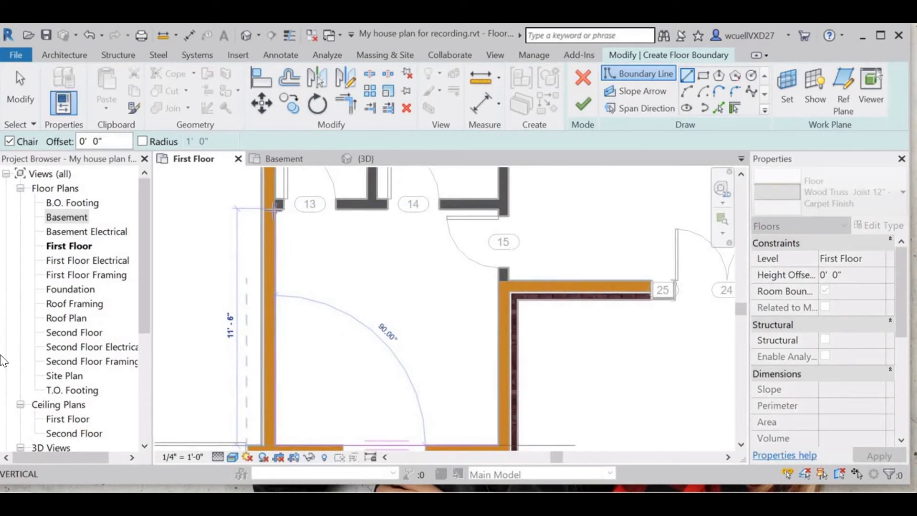
{"action": "scroll", "coordinate": [274, 207], "scroll_direction": "up", "scroll_amount": 2}
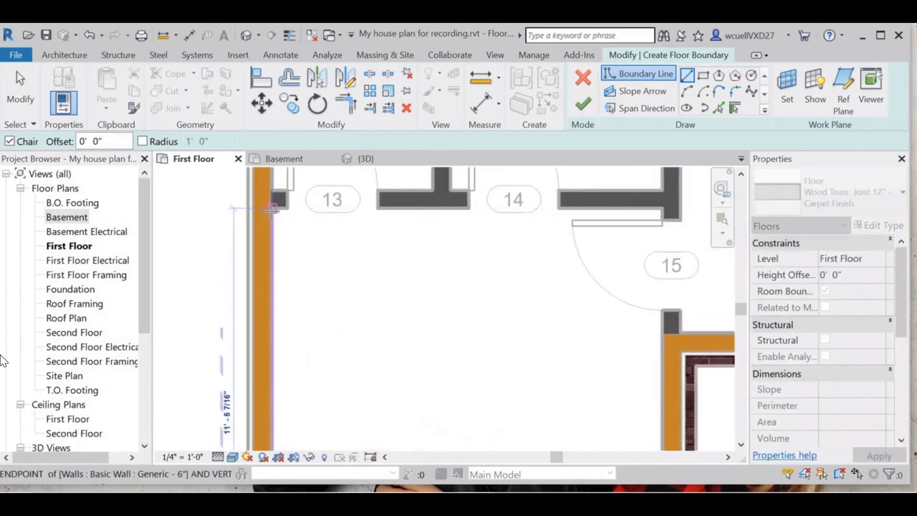
{"action": "left_click", "coordinate": [273, 208]}
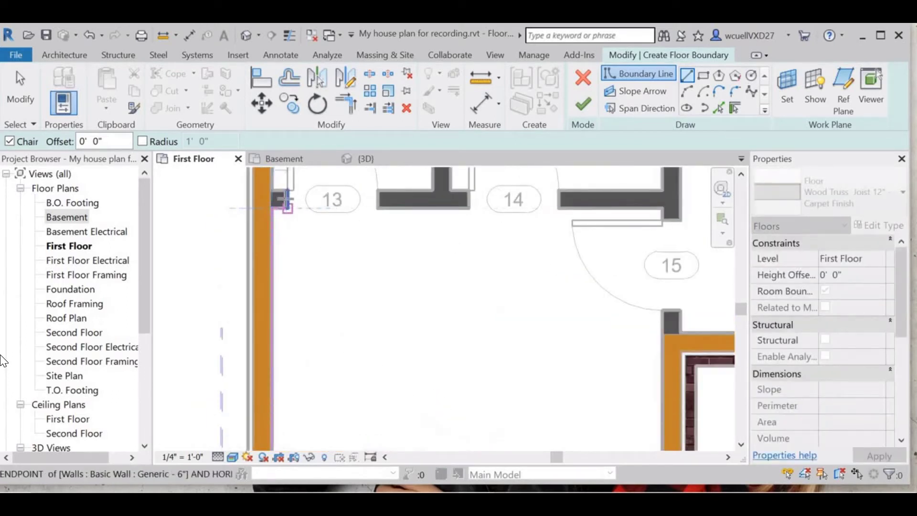
{"action": "left_click", "coordinate": [288, 190]}
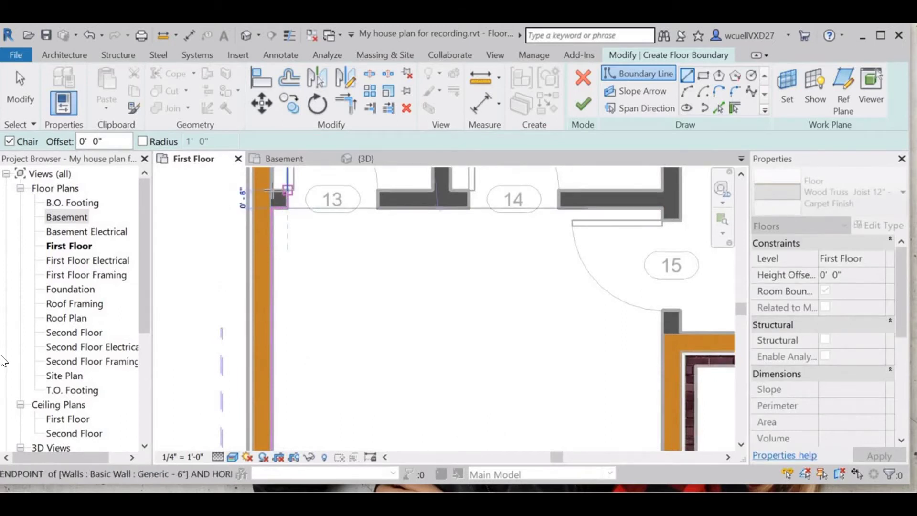
{"action": "left_click", "coordinate": [273, 191]}
Continue the floor boundary along the inner faces of the closet behind door 13 to the other side of its doorway
{"action": "middle_click_drag", "start_coordinate": [285, 225], "coordinate": [280, 398]}
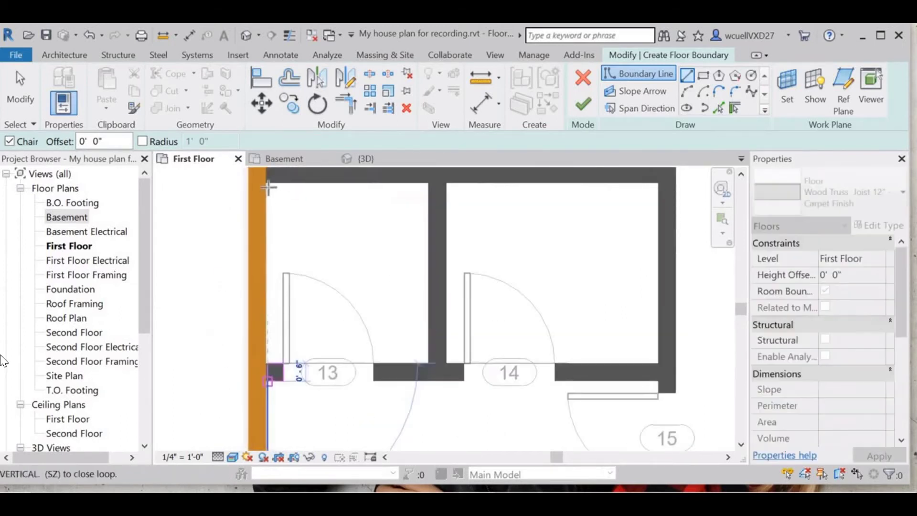
{"action": "left_click", "coordinate": [402, 181]}
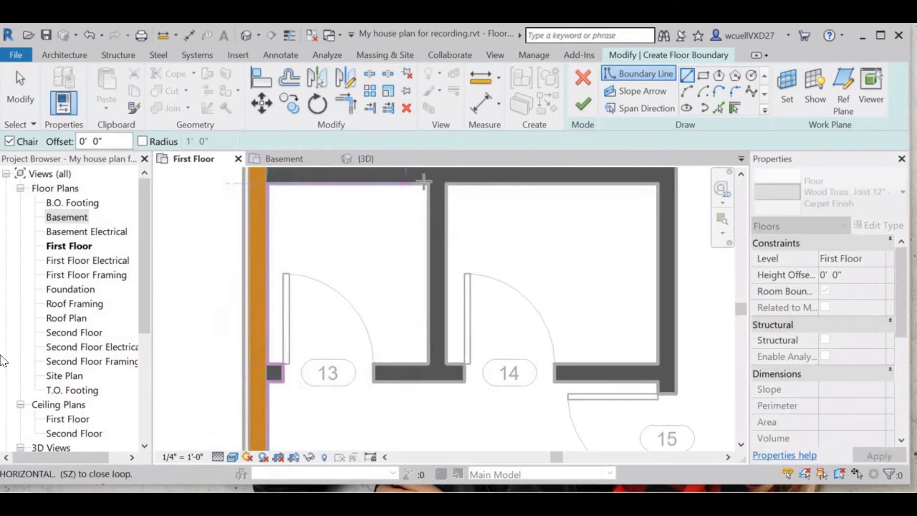
{"action": "left_click", "coordinate": [428, 183]}
{"action": "left_click", "coordinate": [427, 364]}
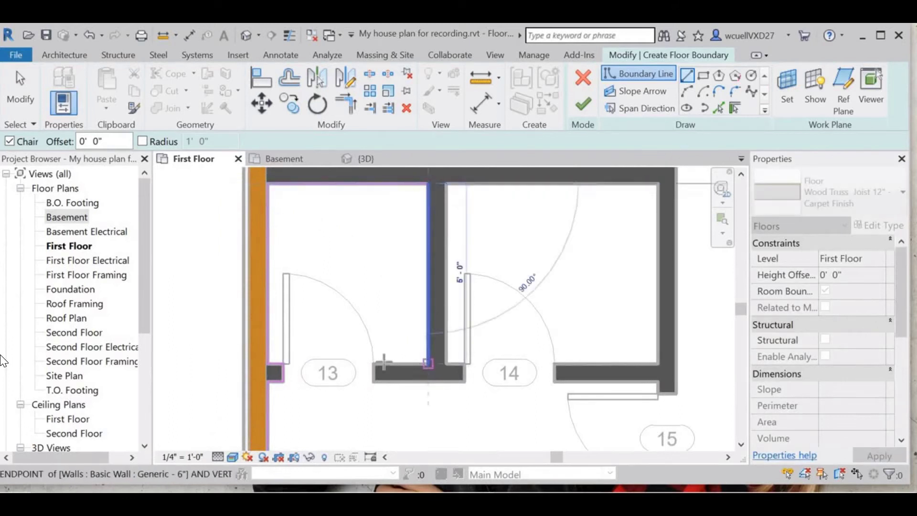
{"action": "left_click", "coordinate": [374, 386]}
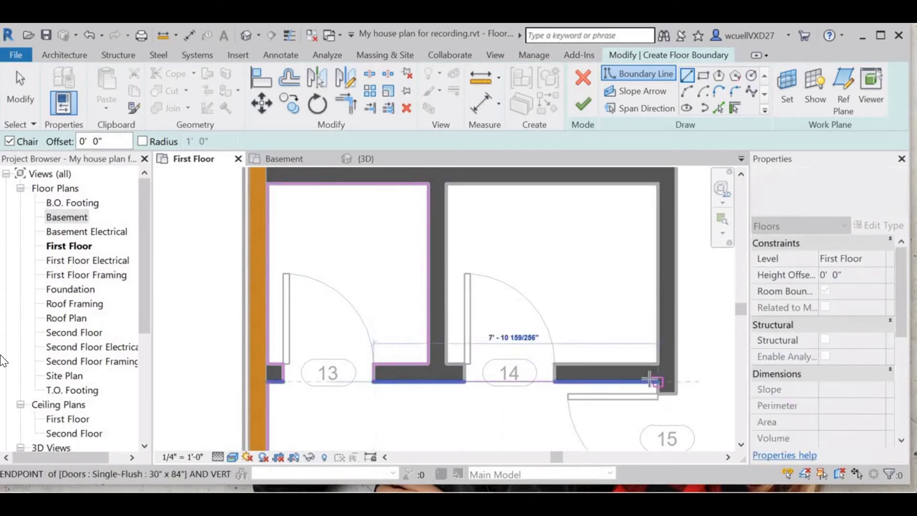
Close the boundary along the wall below door 14 and down the room's right wall to the starting corner
{"action": "left_click", "coordinate": [657, 382]}
{"action": "scroll", "coordinate": [602, 380], "scroll_direction": "down", "scroll_amount": 2}
{"action": "middle_click_drag", "start_coordinate": [589, 345], "coordinate": [534, 213]}
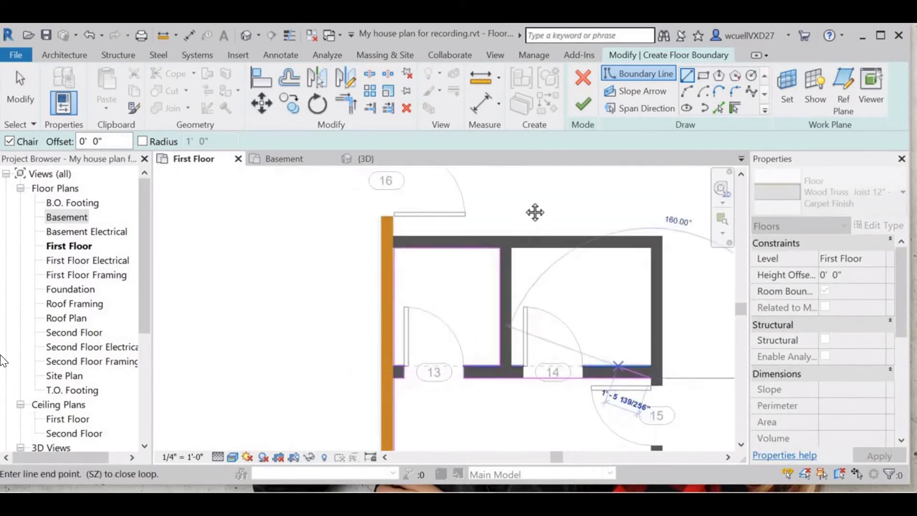
{"action": "scroll", "coordinate": [557, 316], "scroll_direction": "down", "scroll_amount": 2}
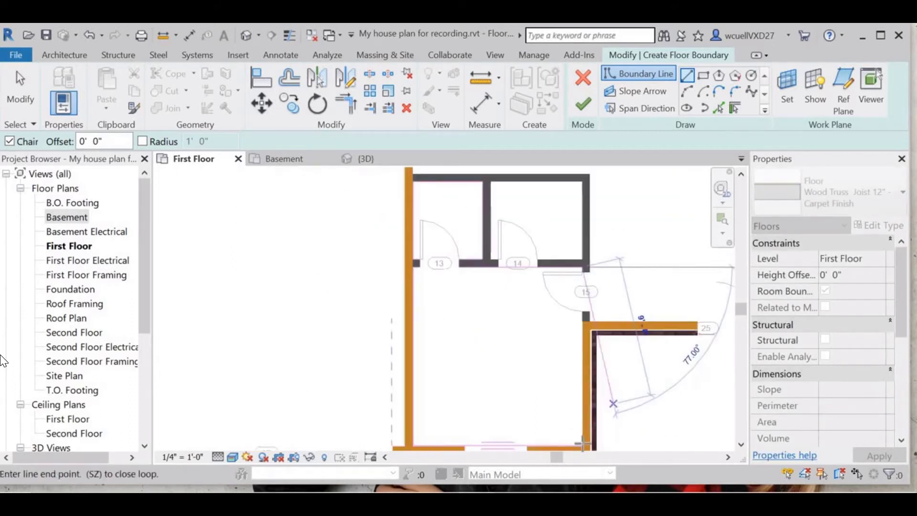
{"action": "middle_click_drag", "start_coordinate": [582, 443], "coordinate": [494, 252]}
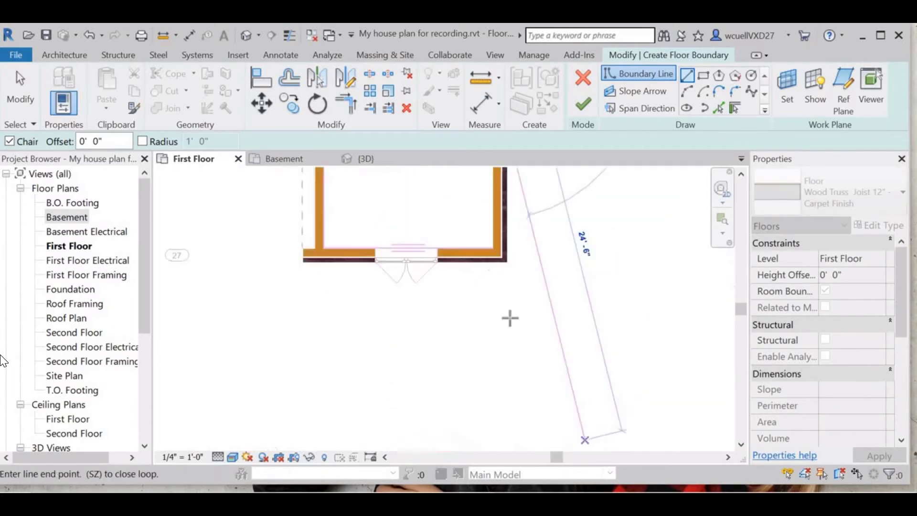
{"action": "left_click", "coordinate": [492, 247]}
{"action": "middle_click_drag", "start_coordinate": [633, 173], "coordinate": [677, 260]}
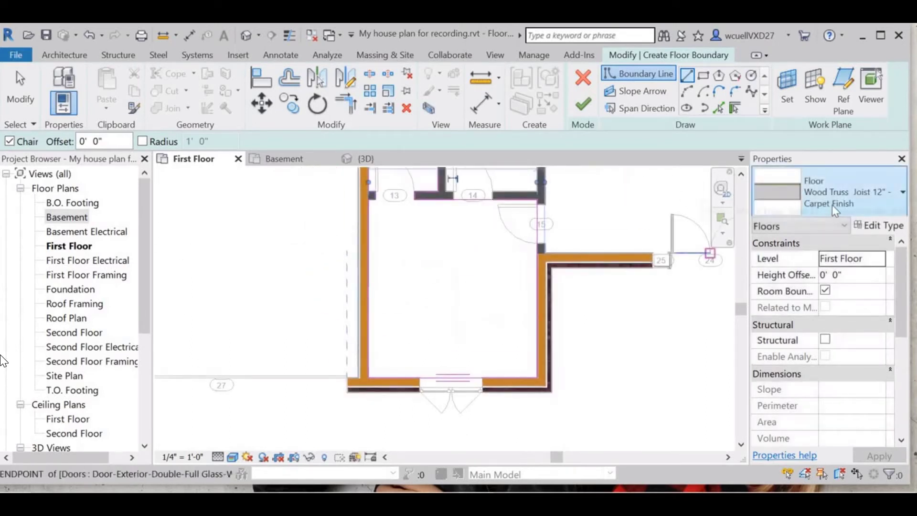
Finish the boundary sketch to create the carpet floor of the lower-left room and its closet, and deselect it
{"action": "left_click", "coordinate": [584, 103]}
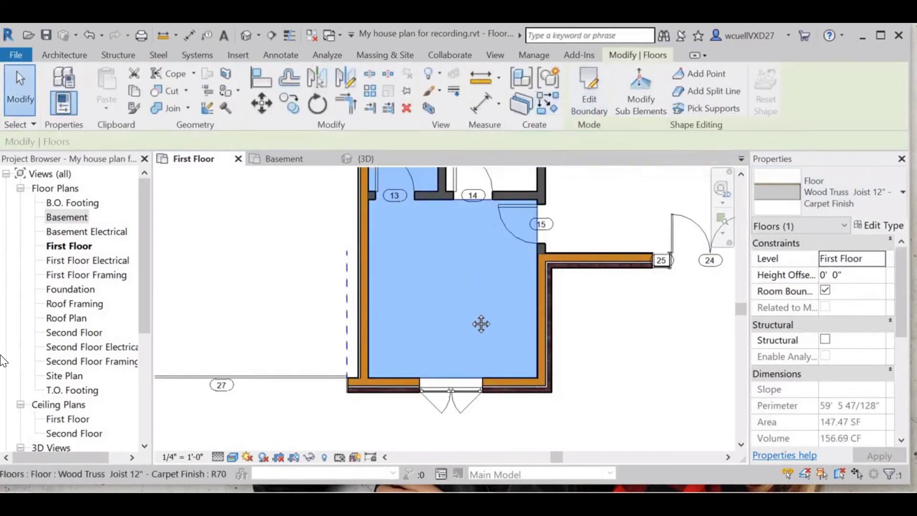
{"action": "middle_click_drag", "start_coordinate": [465, 273], "coordinate": [473, 313]}
{"action": "scroll", "coordinate": [595, 358], "scroll_direction": "down", "scroll_amount": 1}
{"action": "left_click", "coordinate": [561, 383]}
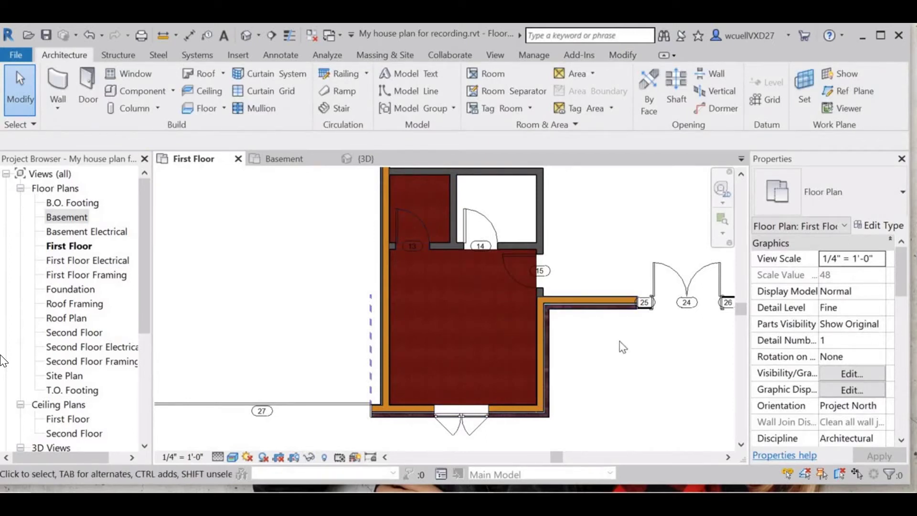
Start another floor and draw boundary lines up the left jamb of door 14 and along the wall stub to the small room's inner corner
{"action": "middle_click_drag", "start_coordinate": [561, 382], "coordinate": [363, 432]}
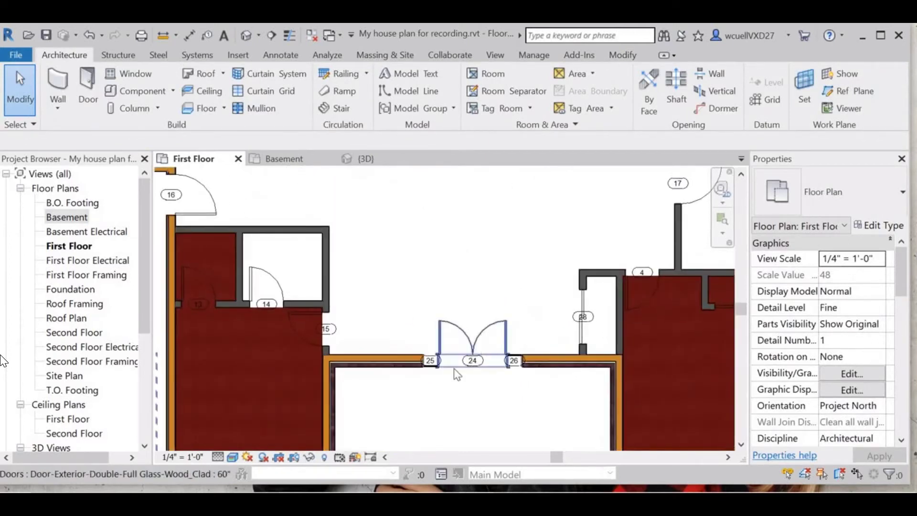
{"action": "scroll", "coordinate": [456, 379], "scroll_direction": "down", "scroll_amount": 3}
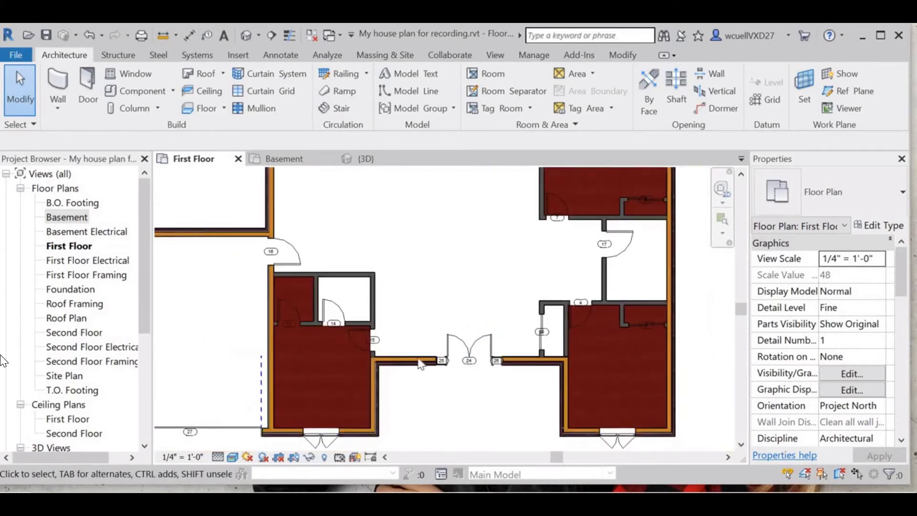
{"action": "scroll", "coordinate": [337, 314], "scroll_direction": "up", "scroll_amount": 5}
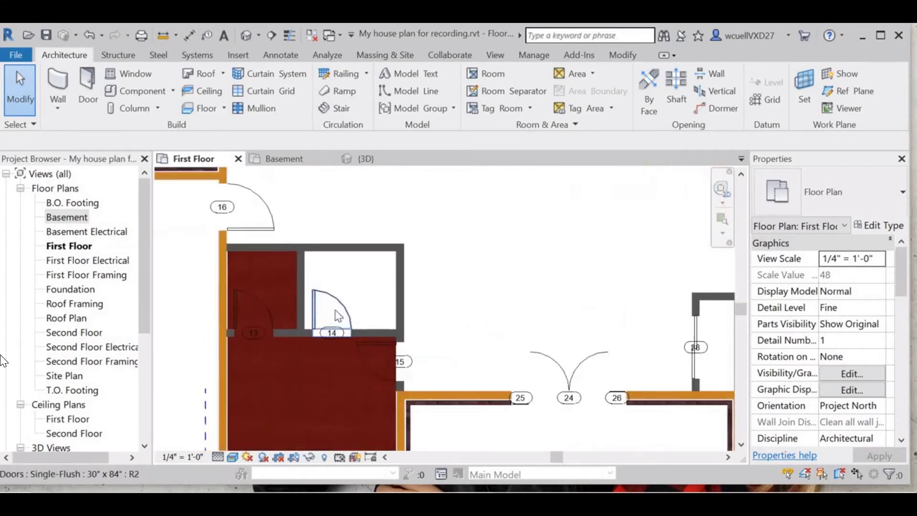
{"action": "scroll", "coordinate": [337, 311], "scroll_direction": "up", "scroll_amount": 2}
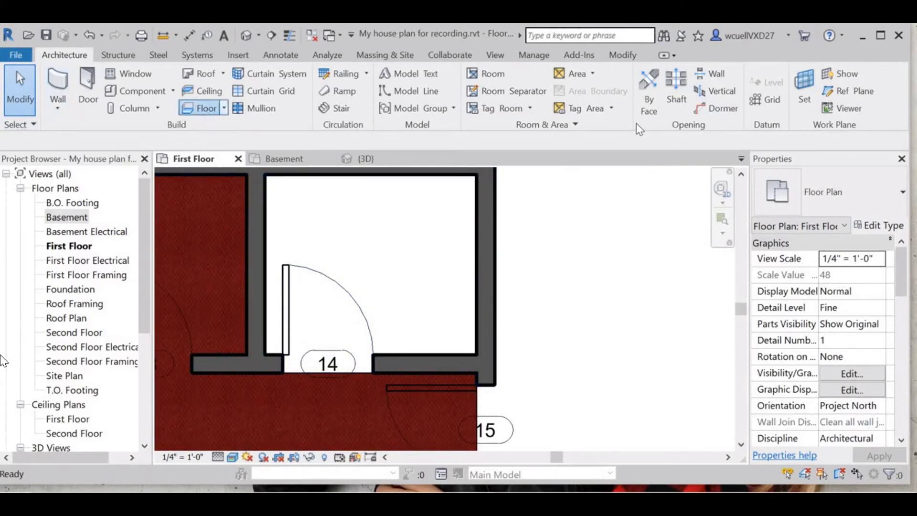
{"action": "key", "text": "Return"}
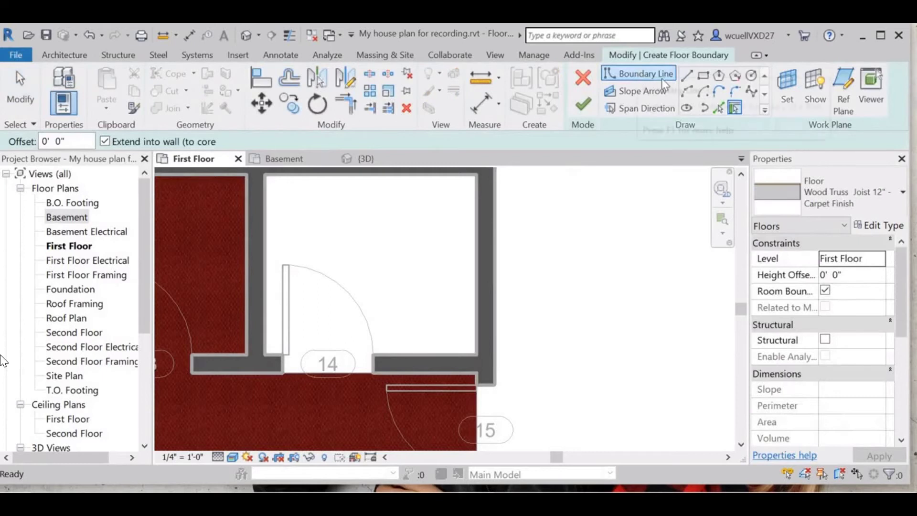
{"action": "left_click", "coordinate": [686, 76]}
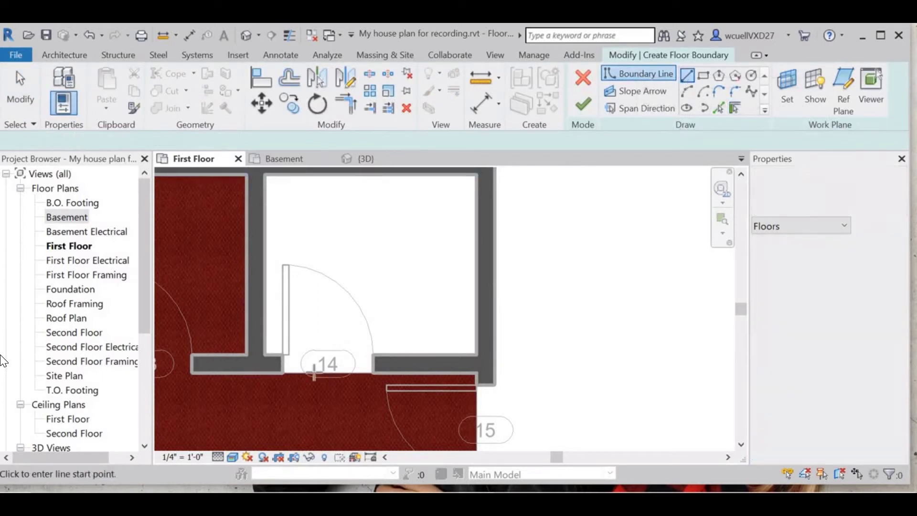
{"action": "scroll", "coordinate": [282, 377], "scroll_direction": "up", "scroll_amount": 3}
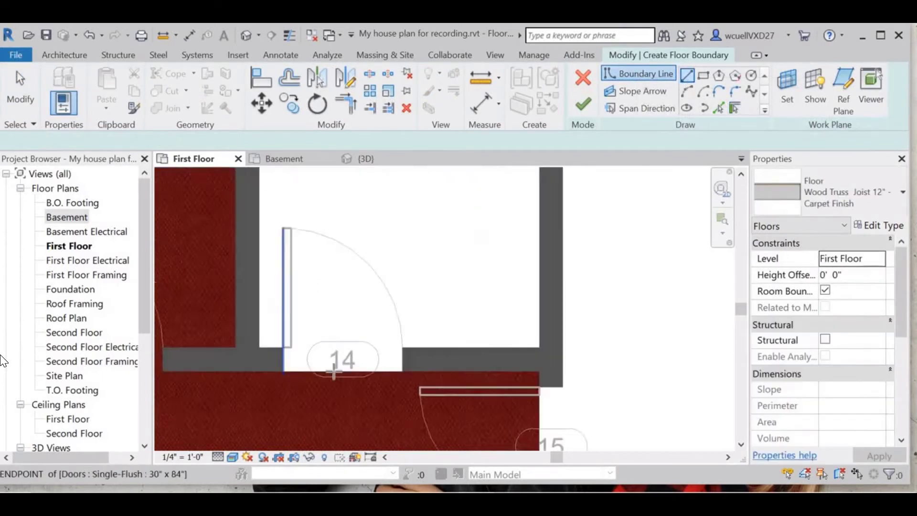
{"action": "left_click", "coordinate": [284, 369]}
{"action": "left_click", "coordinate": [282, 354]}
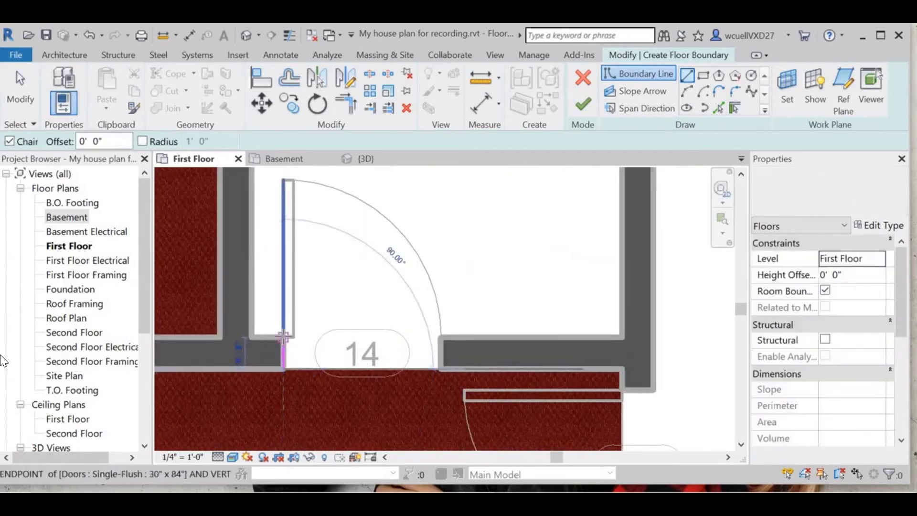
{"action": "left_click", "coordinate": [285, 337]}
{"action": "left_click", "coordinate": [258, 342]}
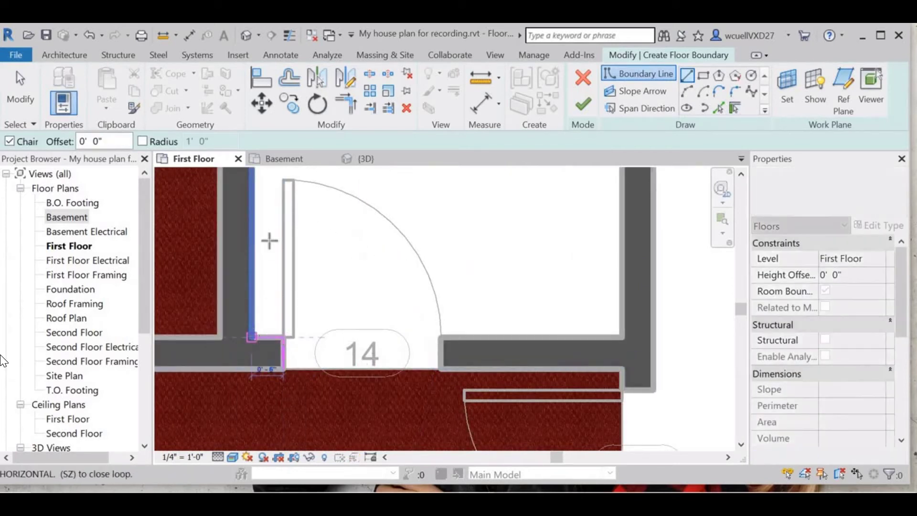
Continue the boundary along the left, top and right inner wall faces of the small room behind door 14
{"action": "scroll", "coordinate": [280, 326], "scroll_direction": "down", "scroll_amount": 1}
{"action": "middle_click_drag", "start_coordinate": [280, 326], "coordinate": [274, 334]}
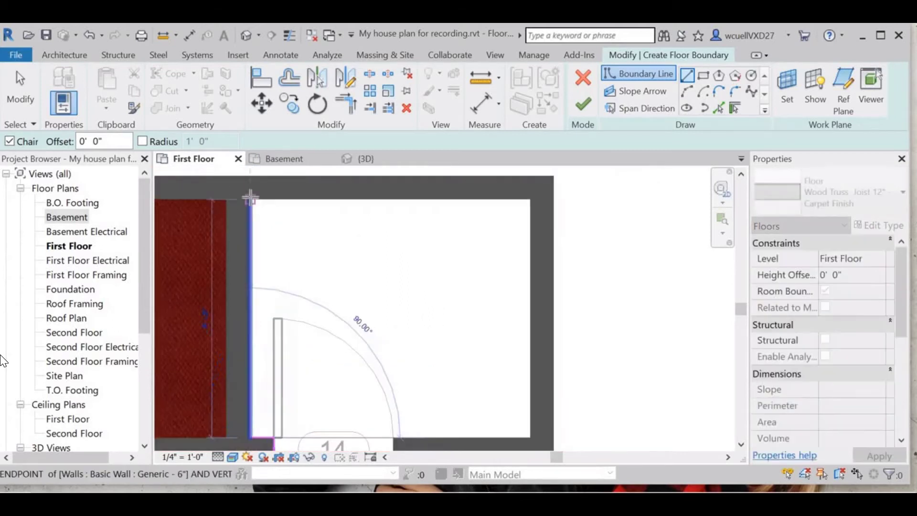
{"action": "left_click", "coordinate": [250, 199]}
{"action": "left_click", "coordinate": [528, 203]}
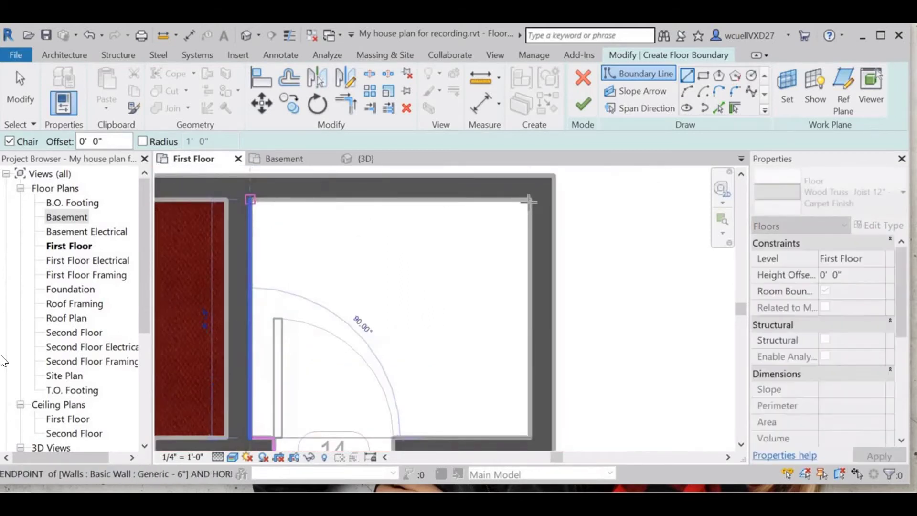
{"action": "left_click", "coordinate": [527, 438]}
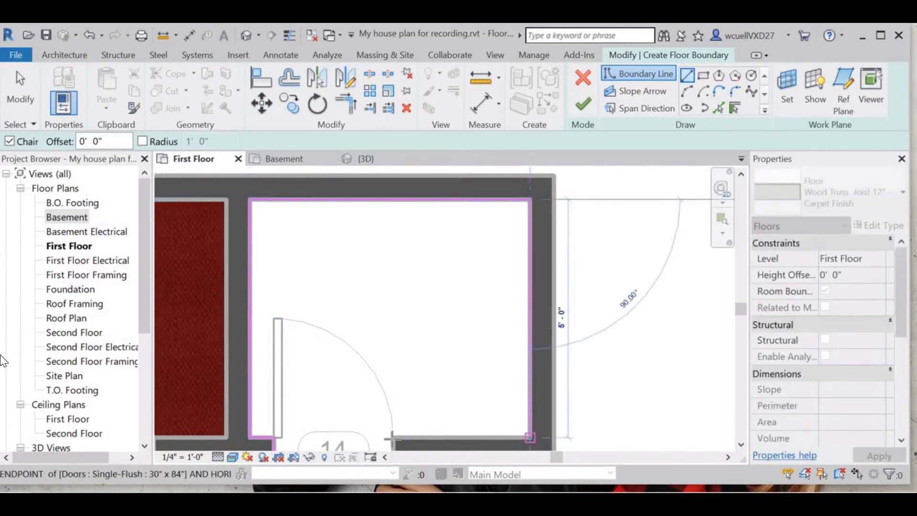
Close the small room's boundary around the right jamb of door 14 and across its doorway along the carpet edge
{"action": "middle_click_drag", "start_coordinate": [427, 380], "coordinate": [428, 268]}
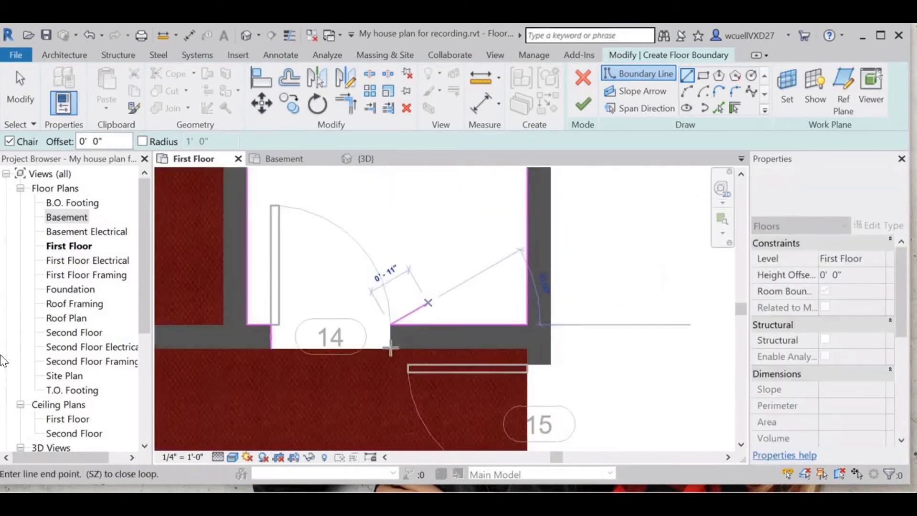
{"action": "middle_click_drag", "start_coordinate": [391, 354], "coordinate": [387, 321]}
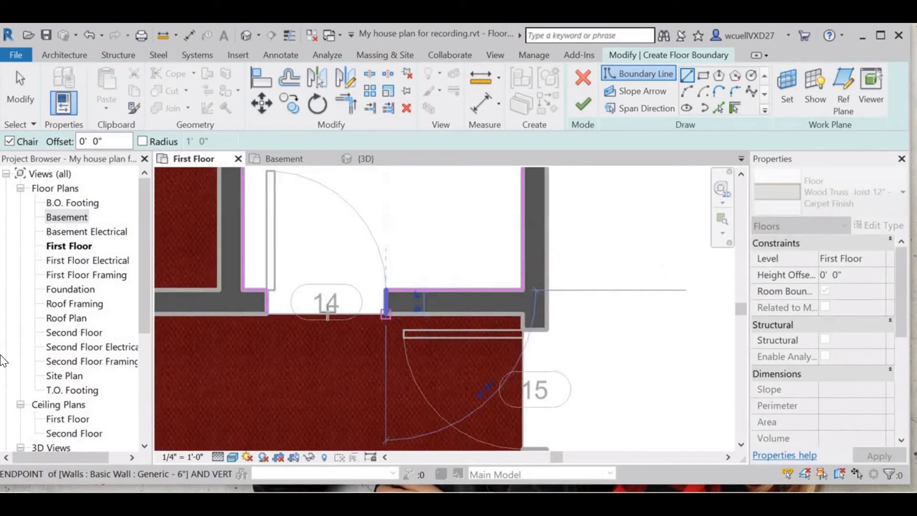
{"action": "left_click", "coordinate": [386, 314]}
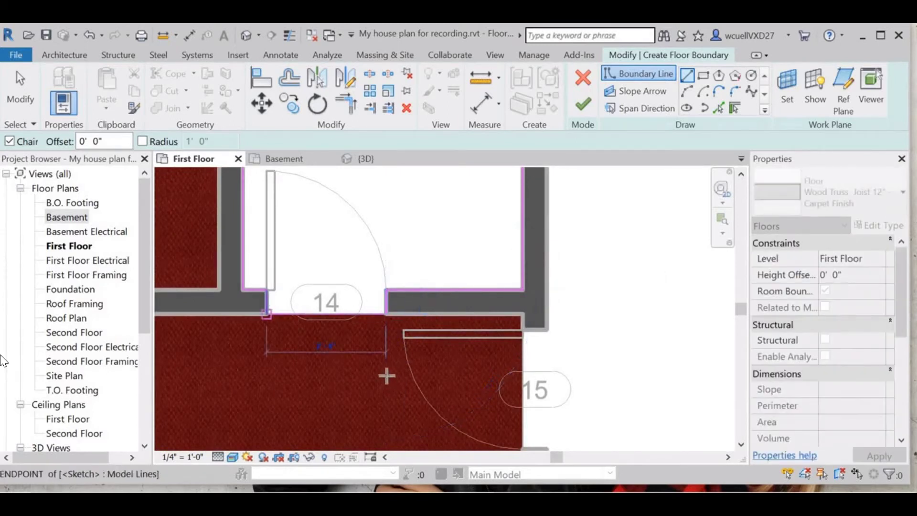
{"action": "key", "text": "Escape"}
{"action": "scroll", "coordinate": [385, 372], "scroll_direction": "down", "scroll_amount": 1}
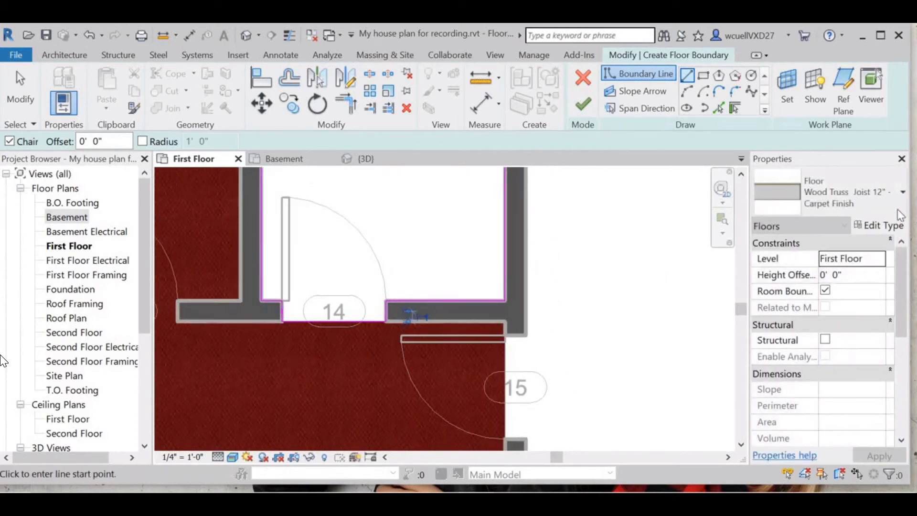
Set the floor type to Wood Joist 10" - Ceramic Tile, finish the small room's floor behind door 14 and deselect it
{"action": "left_click", "coordinate": [885, 214]}
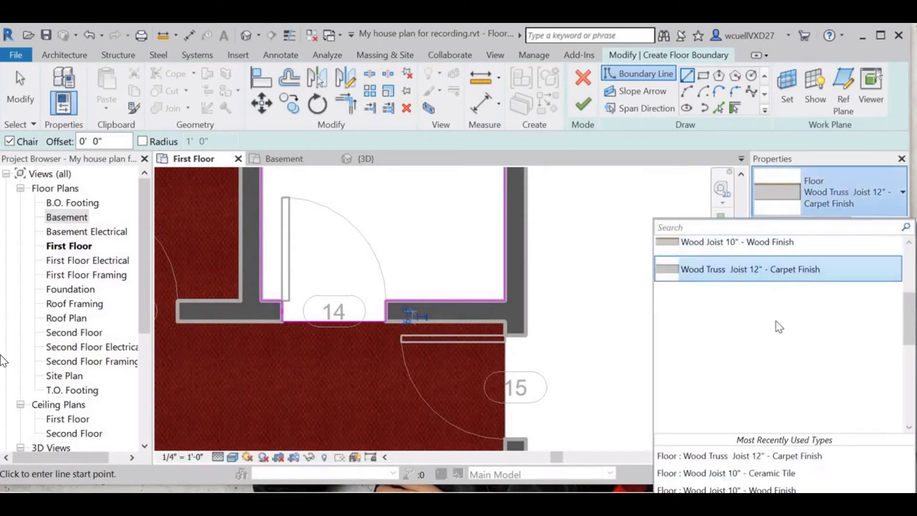
{"action": "scroll", "coordinate": [773, 282], "scroll_direction": "up", "scroll_amount": 1}
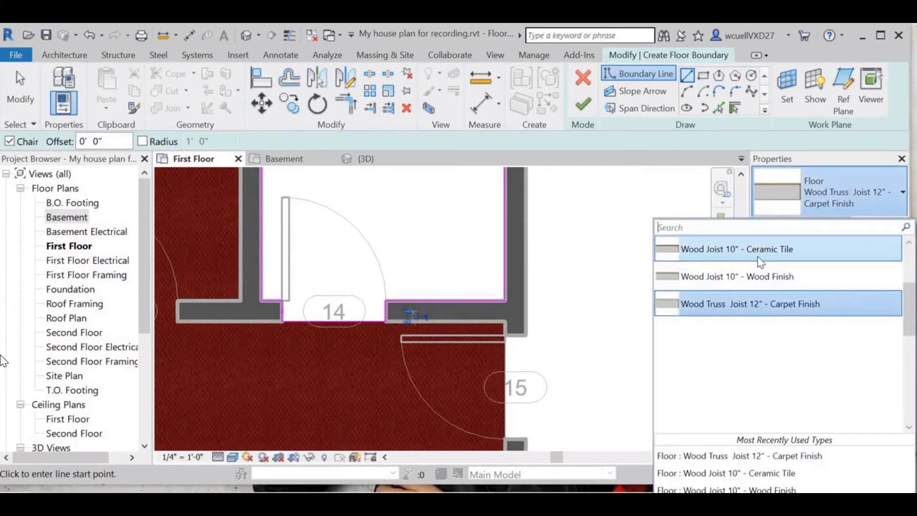
{"action": "left_click", "coordinate": [761, 262]}
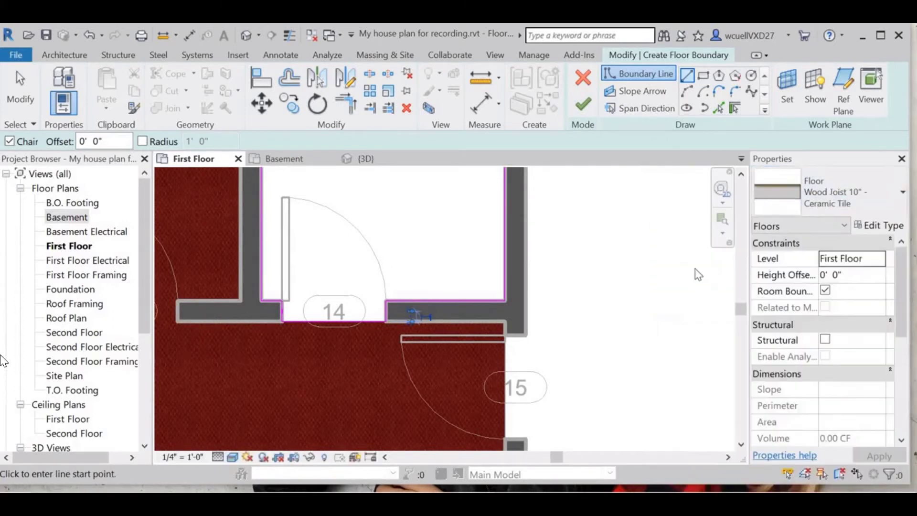
{"action": "left_click", "coordinate": [584, 106]}
{"action": "left_click", "coordinate": [457, 279]}
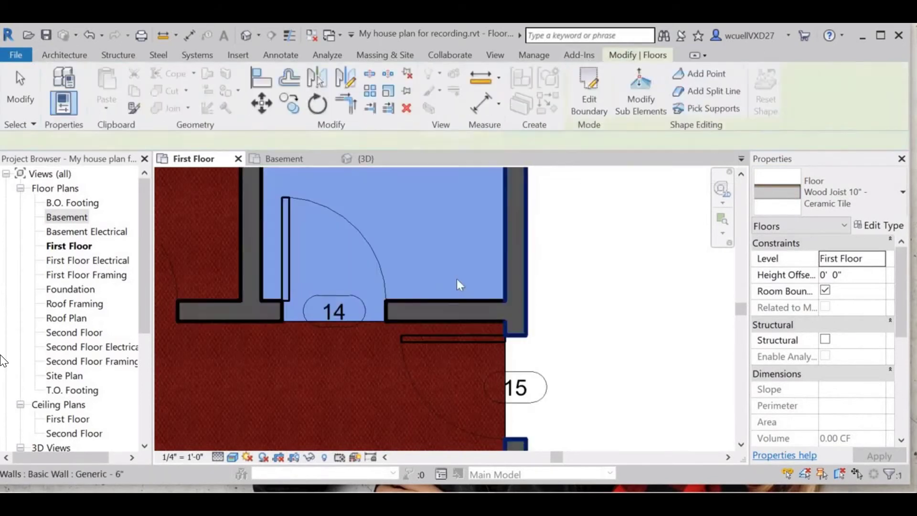
{"action": "left_click", "coordinate": [553, 325]}
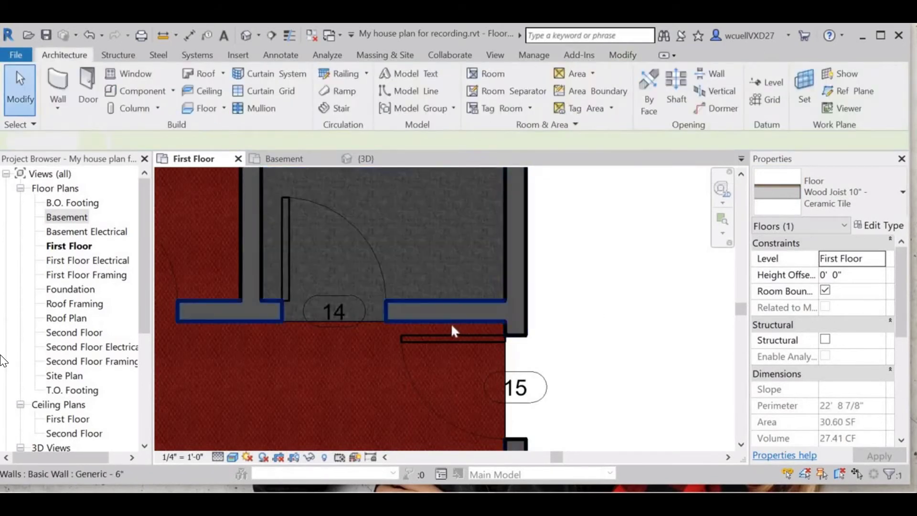
Create a Wood Joist 10" - Ceramic Tile floor from a rectangular boundary along the inner walls of the room behind door 17
{"action": "scroll", "coordinate": [451, 323], "scroll_direction": "down", "scroll_amount": 5}
{"action": "middle_click_drag", "start_coordinate": [626, 315], "coordinate": [390, 297]}
{"action": "scroll", "coordinate": [390, 296], "scroll_direction": "up", "scroll_amount": 3}
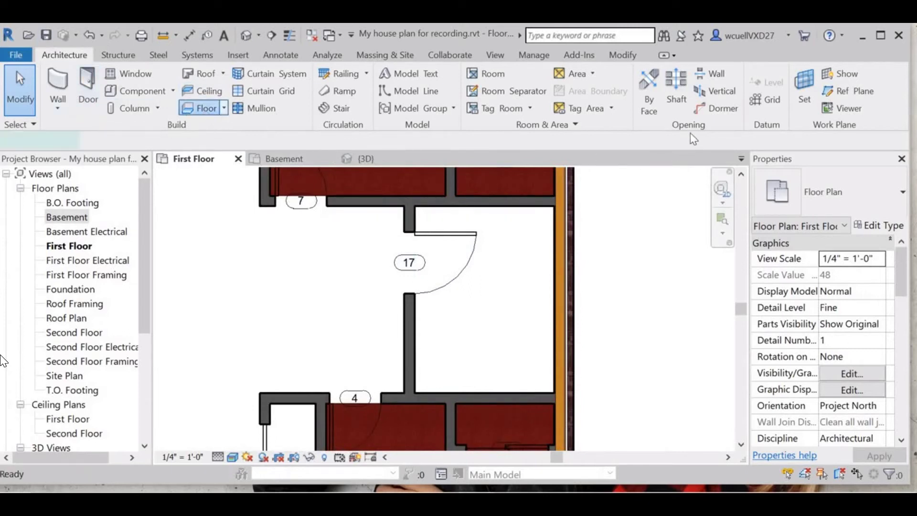
{"action": "left_click", "coordinate": [674, 77]}
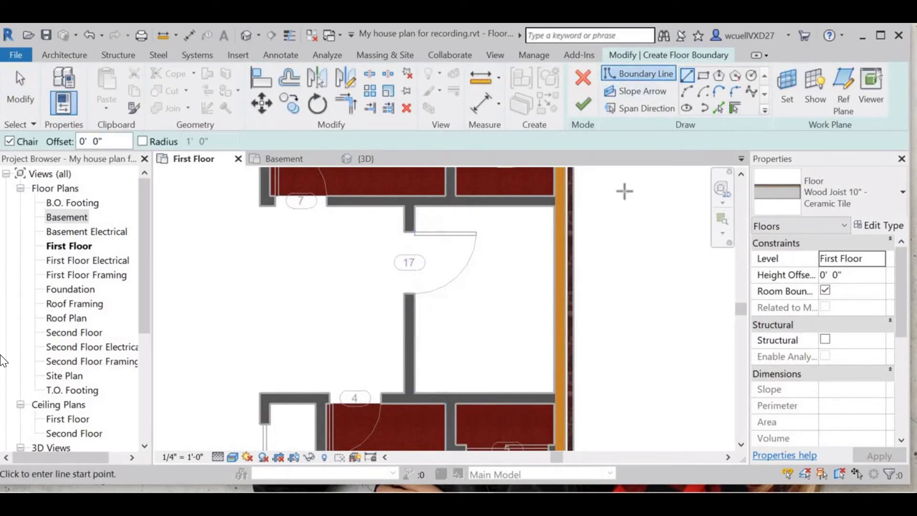
{"action": "left_click", "coordinate": [702, 75]}
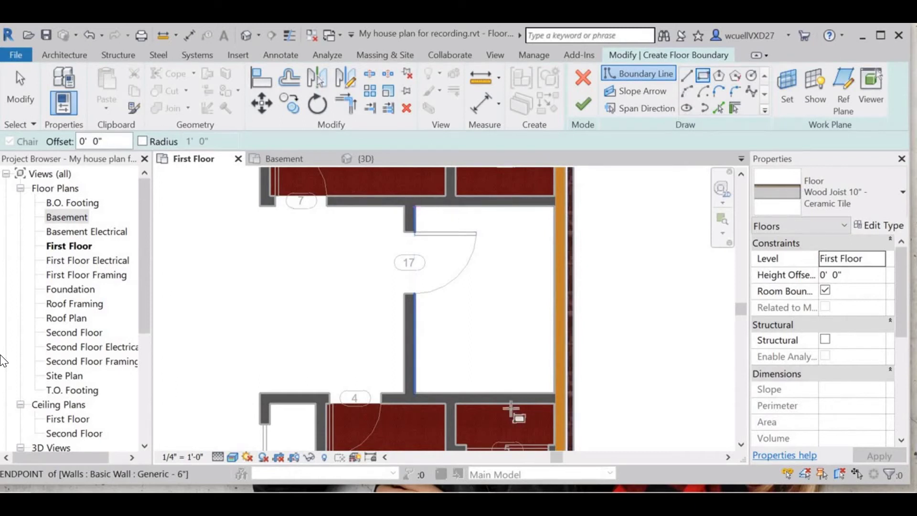
{"action": "left_click", "coordinate": [551, 390]}
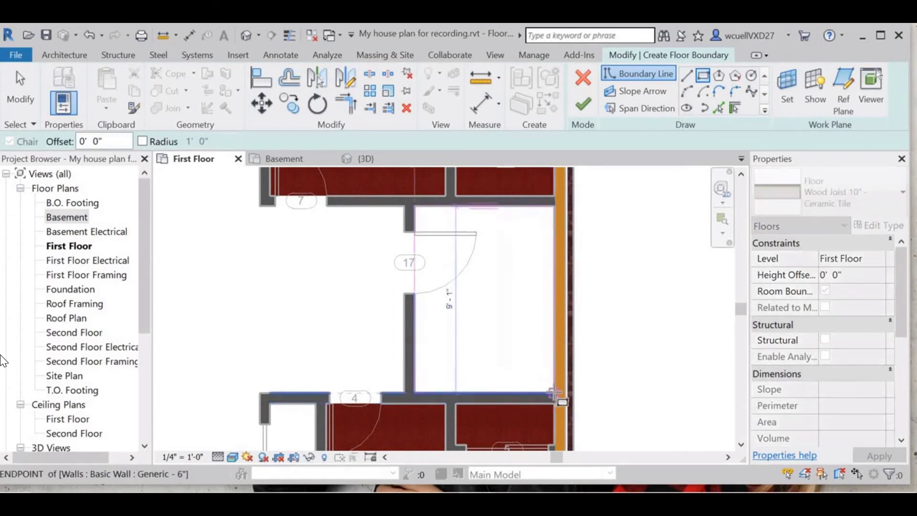
{"action": "left_click", "coordinate": [384, 205]}
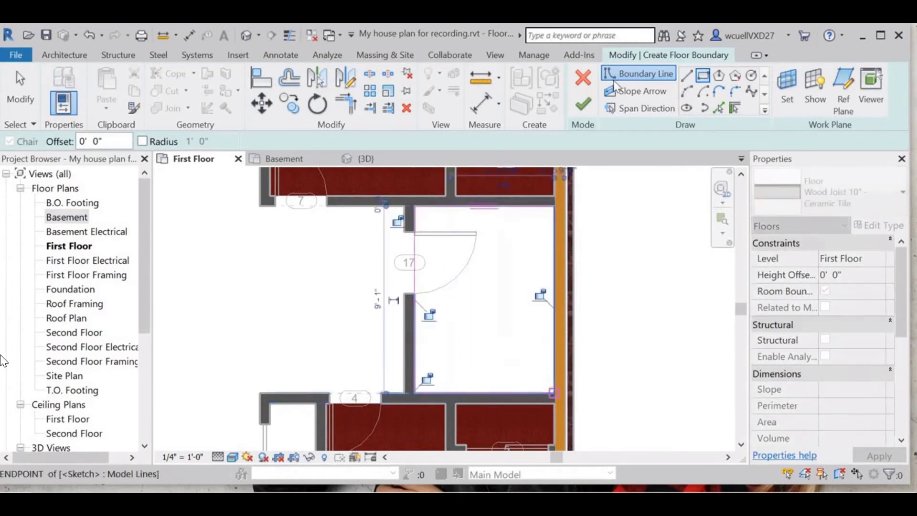
{"action": "left_click", "coordinate": [584, 104]}
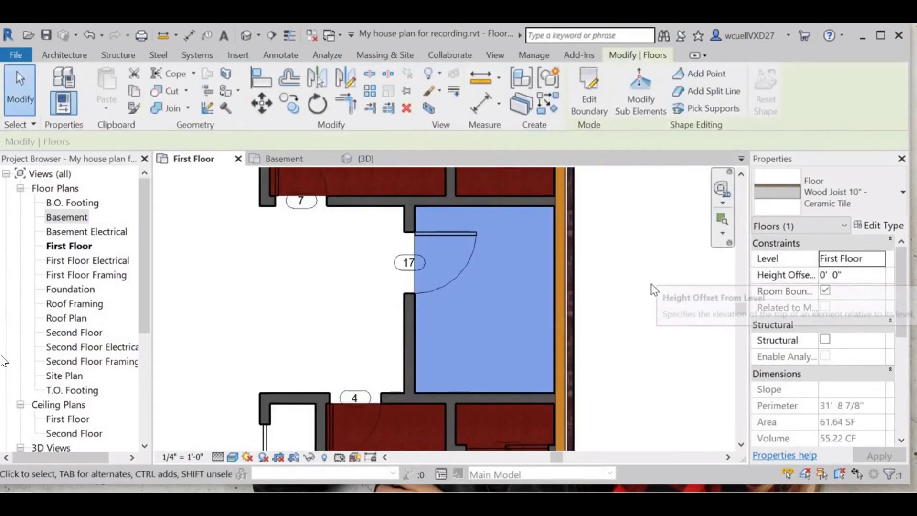
{"action": "left_click", "coordinate": [657, 276]}
Start another floor boundary sketch for the large open area in the upper-left part of the house
{"action": "scroll", "coordinate": [657, 276], "scroll_direction": "down", "scroll_amount": 3}
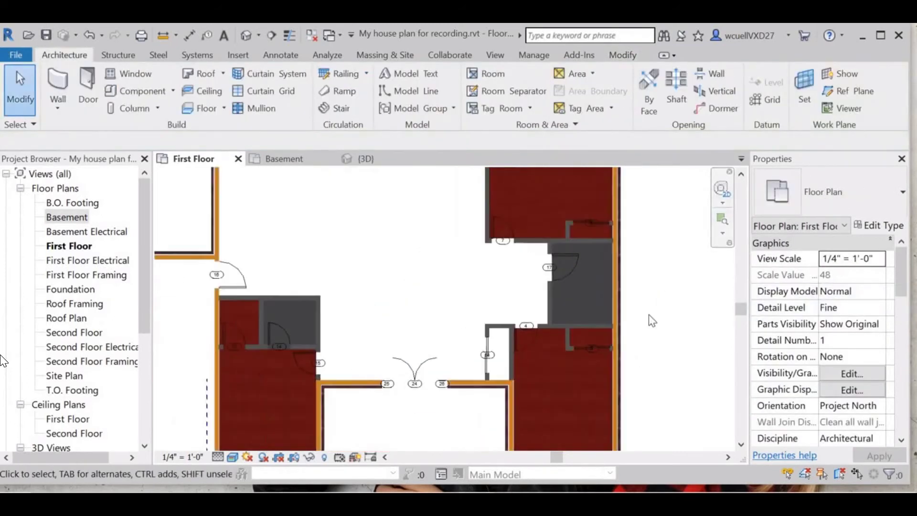
{"action": "middle_click_drag", "start_coordinate": [649, 315], "coordinate": [660, 269]}
{"action": "scroll", "coordinate": [650, 313], "scroll_direction": "down", "scroll_amount": 1}
{"action": "middle_click_drag", "start_coordinate": [346, 234], "coordinate": [344, 333]}
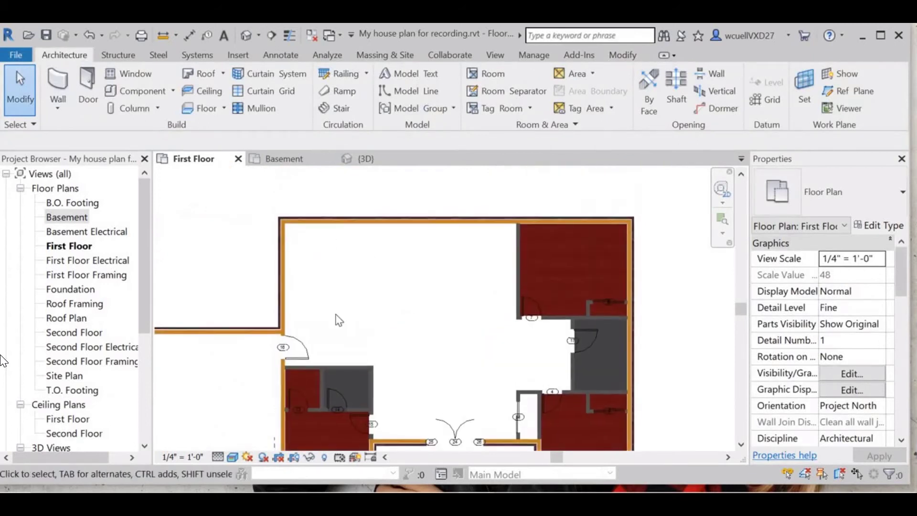
{"action": "scroll", "coordinate": [339, 320], "scroll_direction": "up", "scroll_amount": 2}
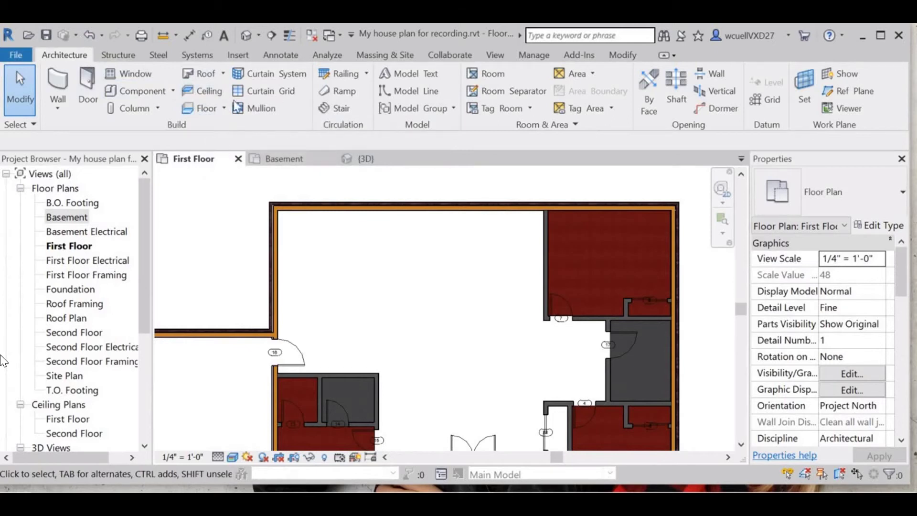
{"action": "left_click", "coordinate": [206, 110]}
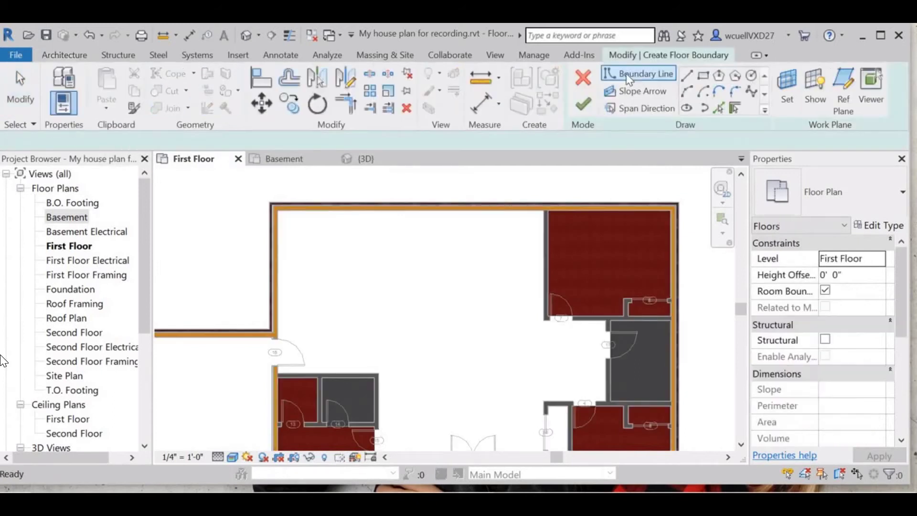
{"action": "left_click", "coordinate": [704, 75]}
{"action": "key", "text": "l"}
{"action": "key", "text": "i"}
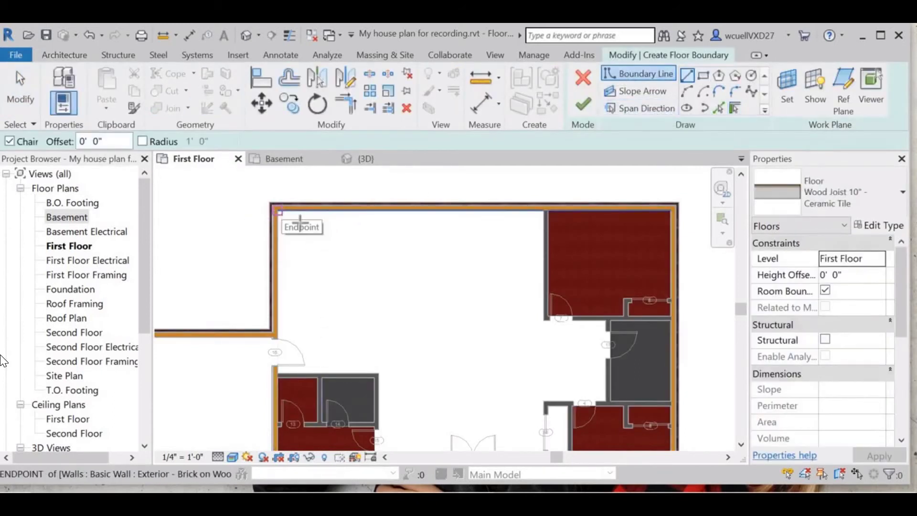
{"action": "left_click", "coordinate": [300, 222]}
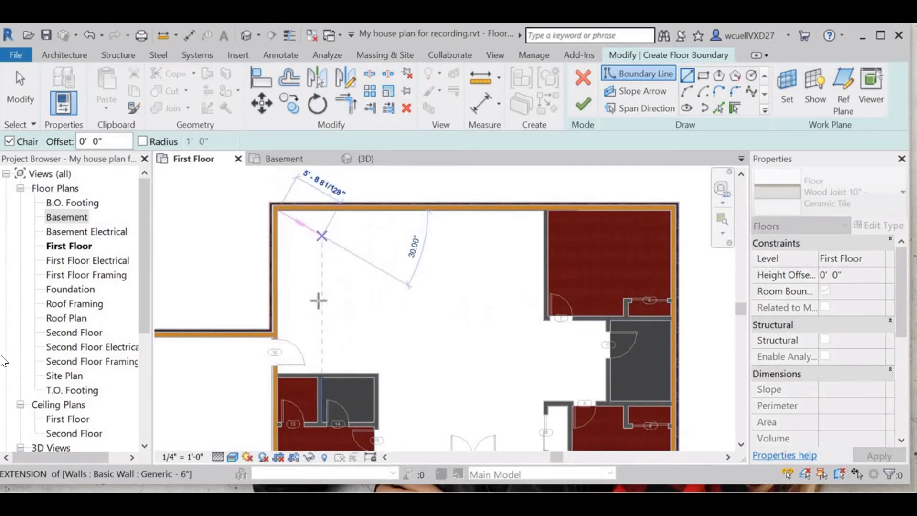
Create a rectangular Ceramic Tile floor about 14'-1" by 12'-4" from the open area's upper-left inner corner and deselect it
{"action": "left_click", "coordinate": [705, 77]}
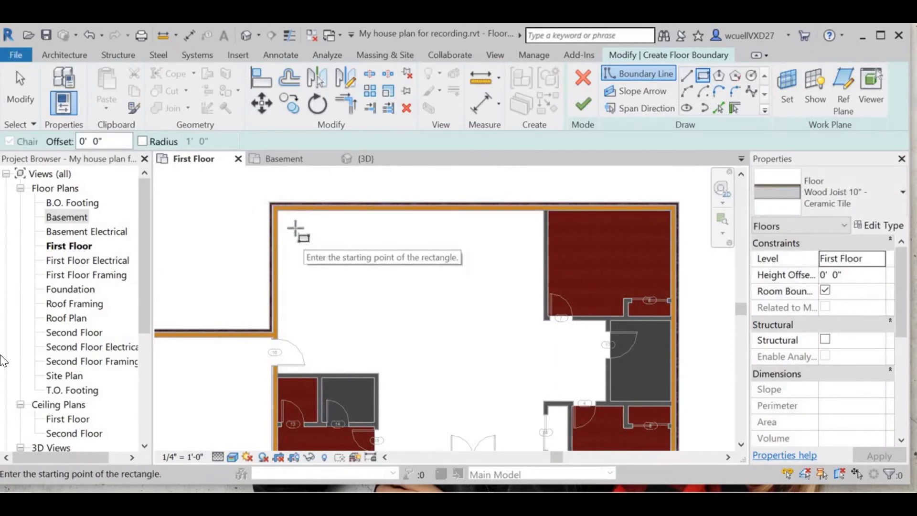
{"action": "left_click", "coordinate": [278, 211]}
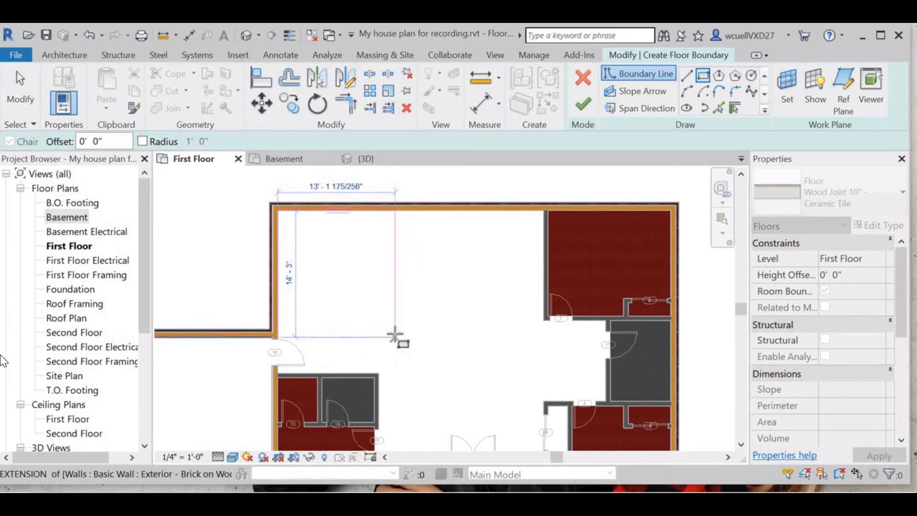
{"action": "scroll", "coordinate": [394, 334], "scroll_direction": "up", "scroll_amount": 1}
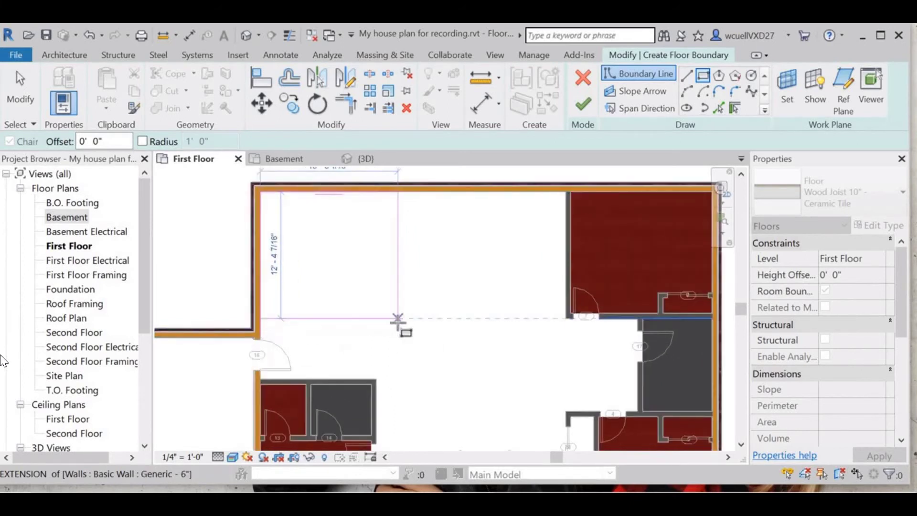
{"action": "middle_click_drag", "start_coordinate": [411, 367], "coordinate": [414, 383]}
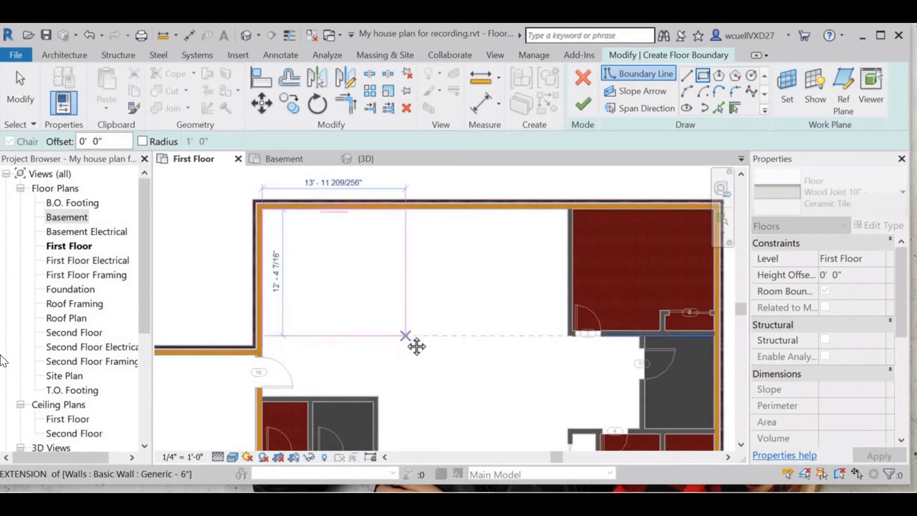
{"action": "scroll", "coordinate": [406, 336], "scroll_direction": "up", "scroll_amount": 1}
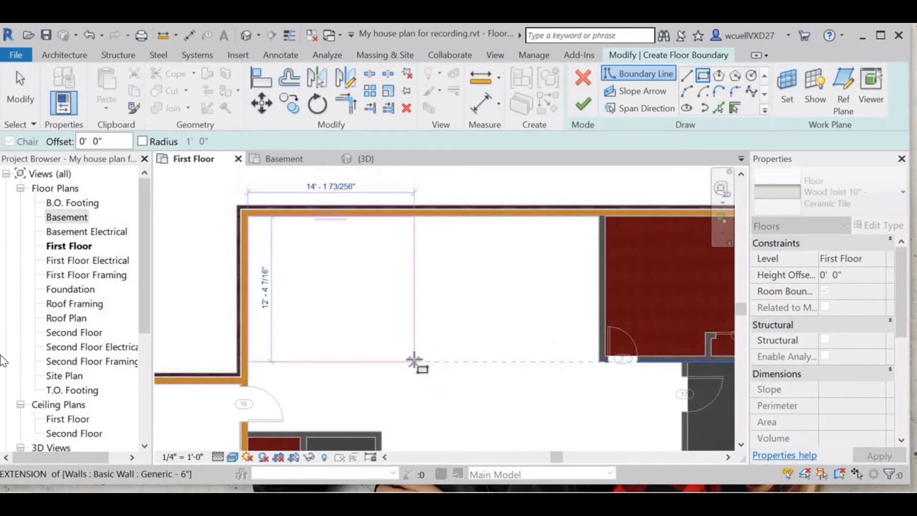
{"action": "left_click", "coordinate": [413, 359]}
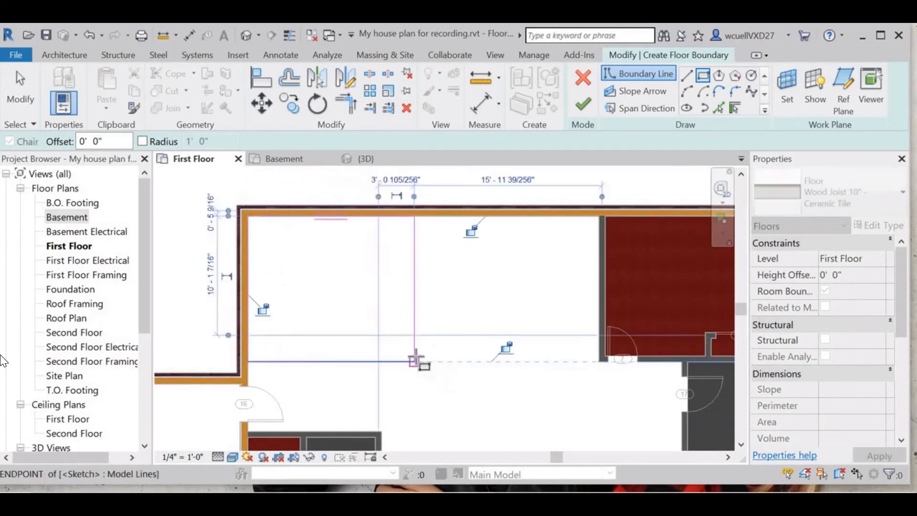
{"action": "left_click", "coordinate": [583, 110]}
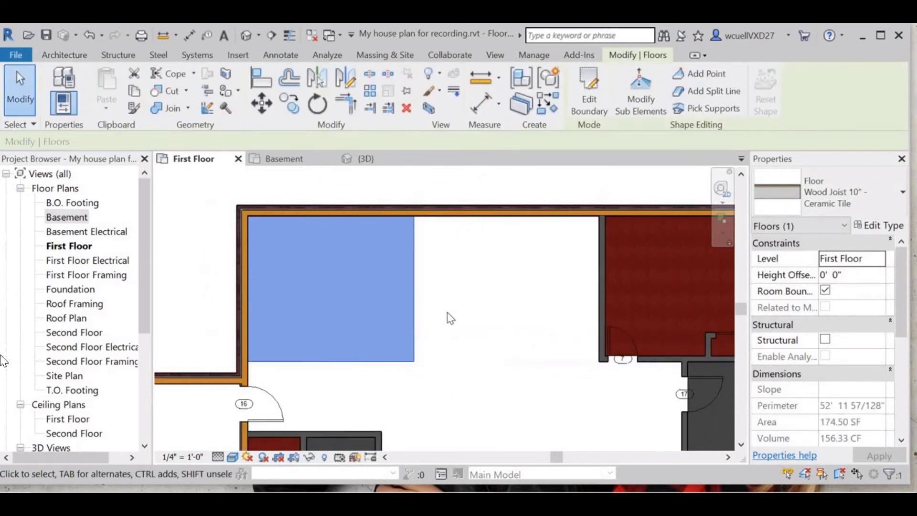
{"action": "left_click", "coordinate": [450, 317]}
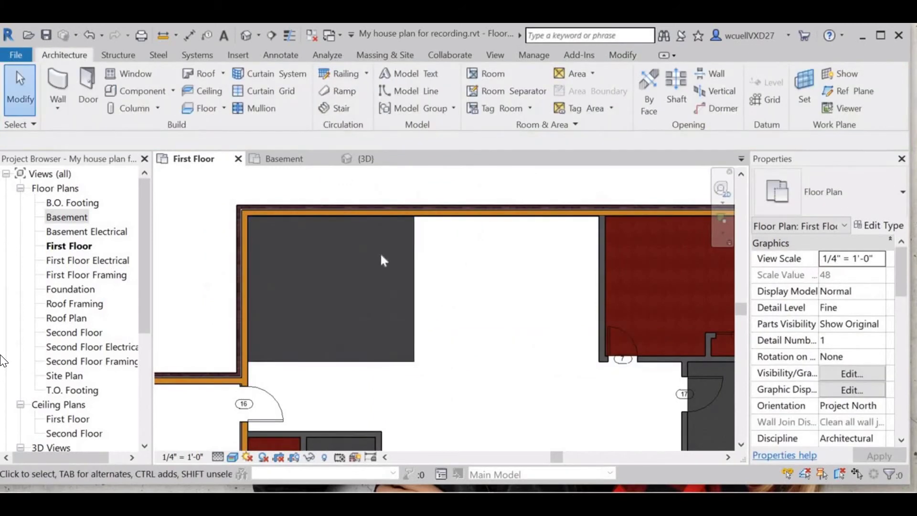
Shift the new rectangular tile floor slightly toward the left exterior wall and deselect it
{"action": "right_click", "coordinate": [439, 288]}
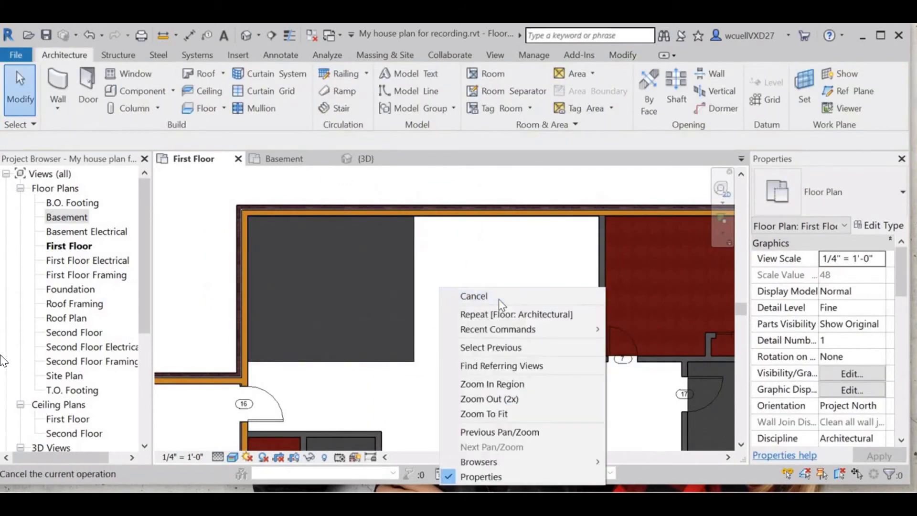
{"action": "left_click", "coordinate": [473, 295]}
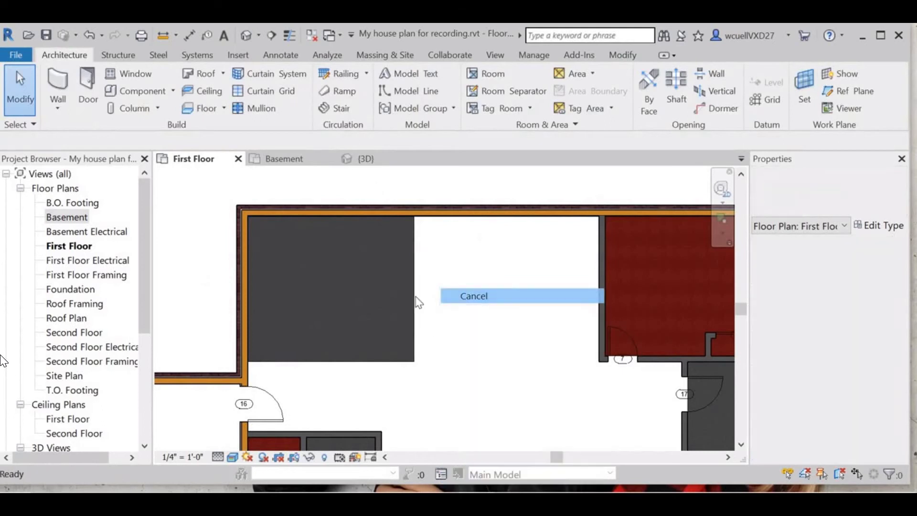
{"action": "left_click", "coordinate": [411, 338]}
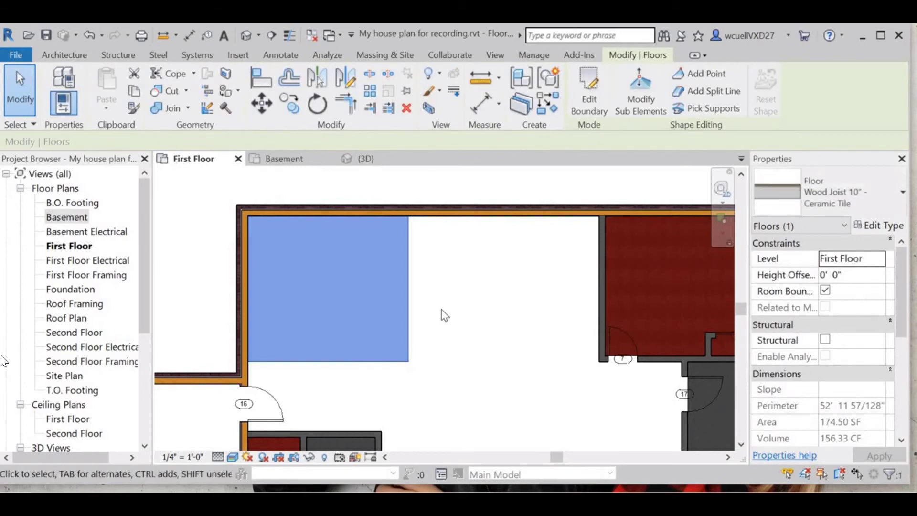
{"action": "left_click", "coordinate": [445, 315]}
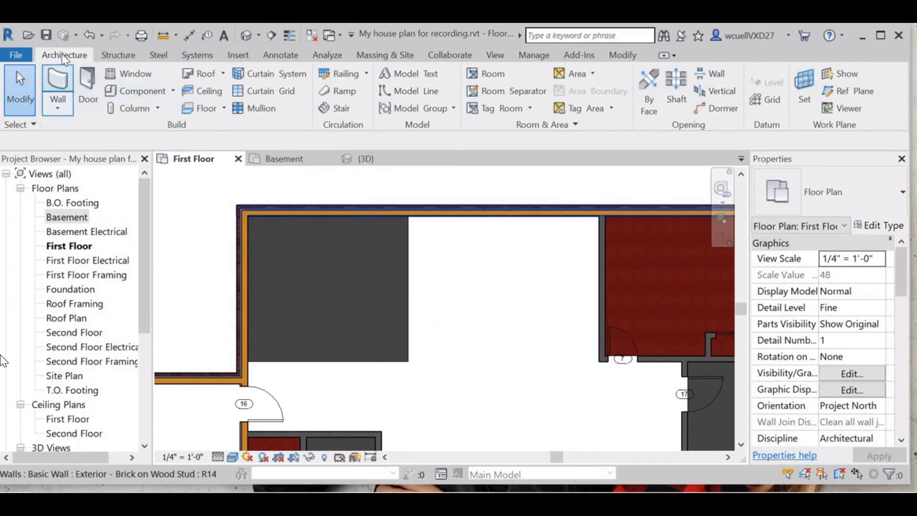
Start a straight-line floor boundary for the remaining open area, drawing up from the wall corner below door 16 to the rectangular tile floor's lower-left corner
{"action": "scroll", "coordinate": [397, 278], "scroll_direction": "down", "scroll_amount": 1}
{"action": "middle_click_drag", "start_coordinate": [443, 328], "coordinate": [434, 272]}
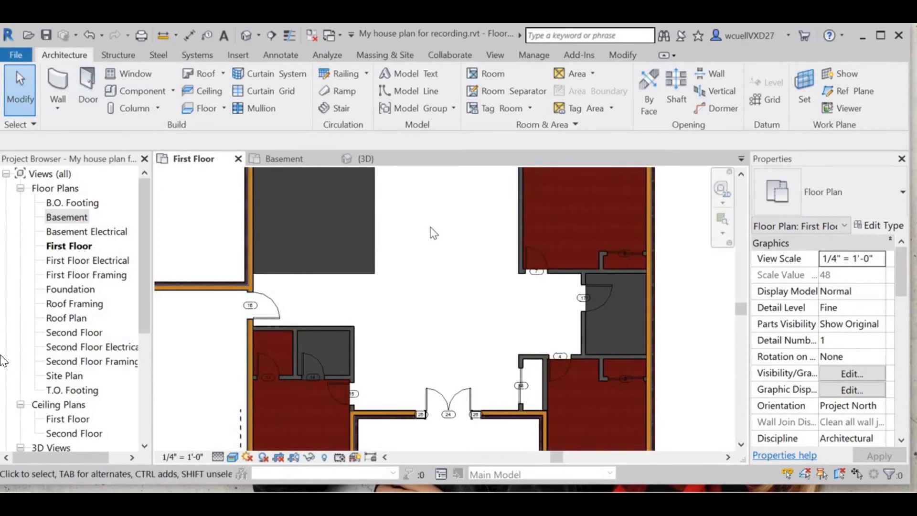
{"action": "left_click", "coordinate": [199, 108]}
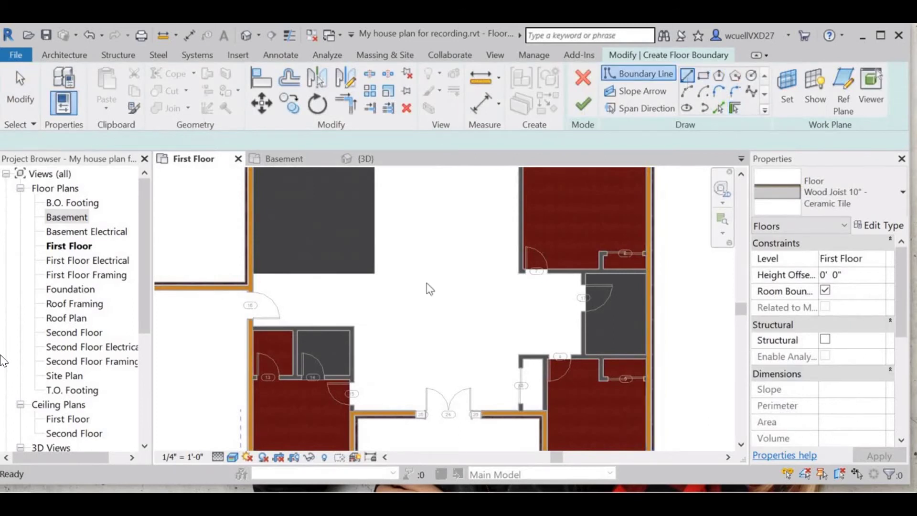
{"action": "left_click", "coordinate": [688, 76]}
{"action": "scroll", "coordinate": [251, 326], "scroll_direction": "up", "scroll_amount": 5}
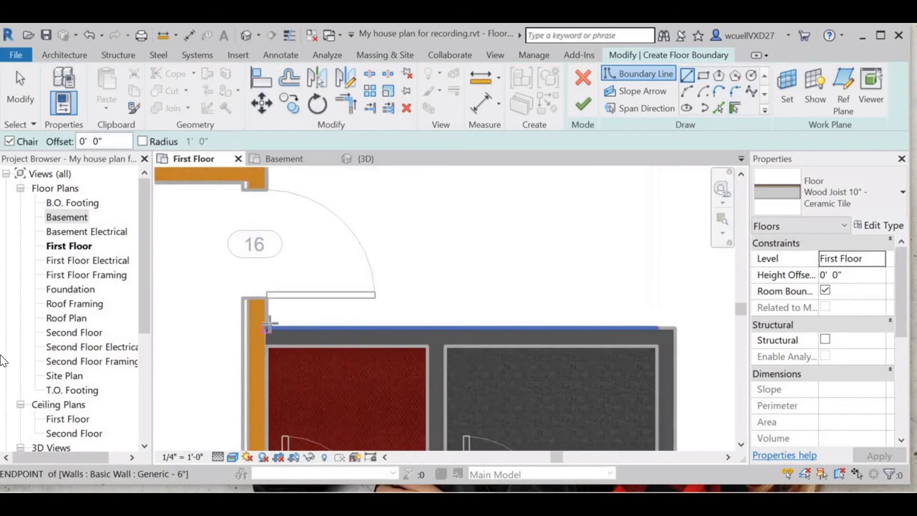
{"action": "left_click", "coordinate": [269, 326]}
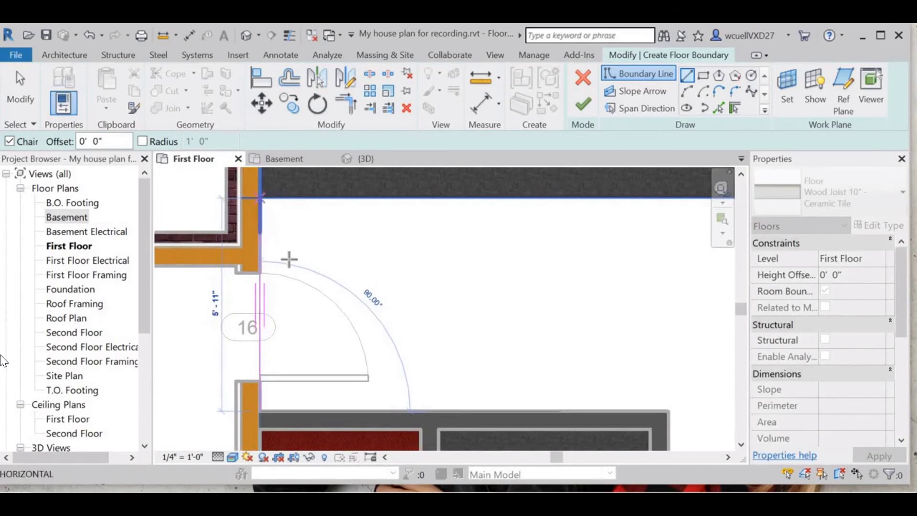
{"action": "scroll", "coordinate": [406, 344], "scroll_direction": "down", "scroll_amount": 5}
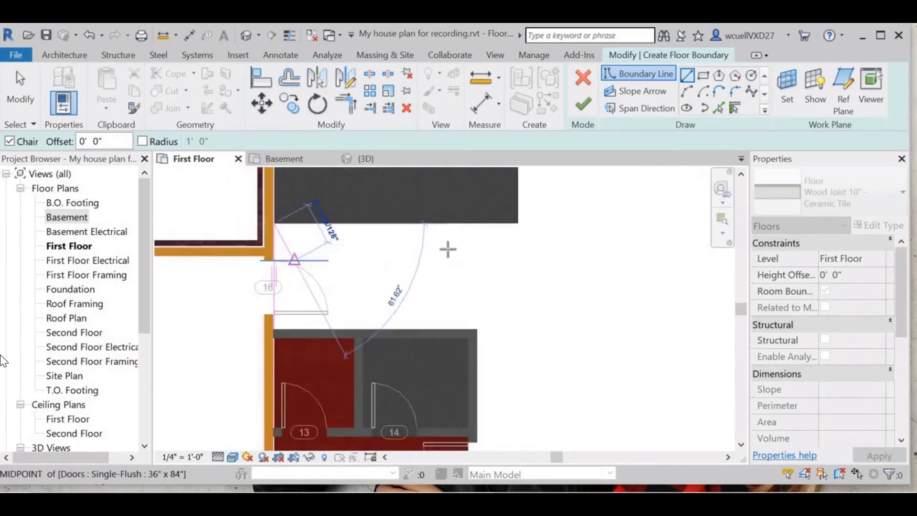
Trace the boundary along the tile floor's lower and right edges, the upper exterior wall, and down the bedroom wall to its corner near door 7
{"action": "middle_click_drag", "start_coordinate": [441, 241], "coordinate": [294, 359]}
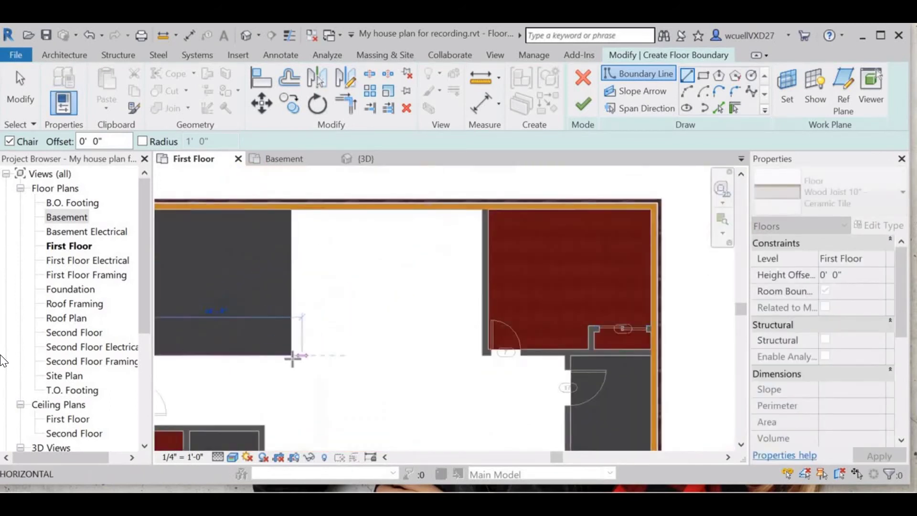
{"action": "left_click", "coordinate": [291, 210]}
{"action": "left_click", "coordinate": [481, 210]}
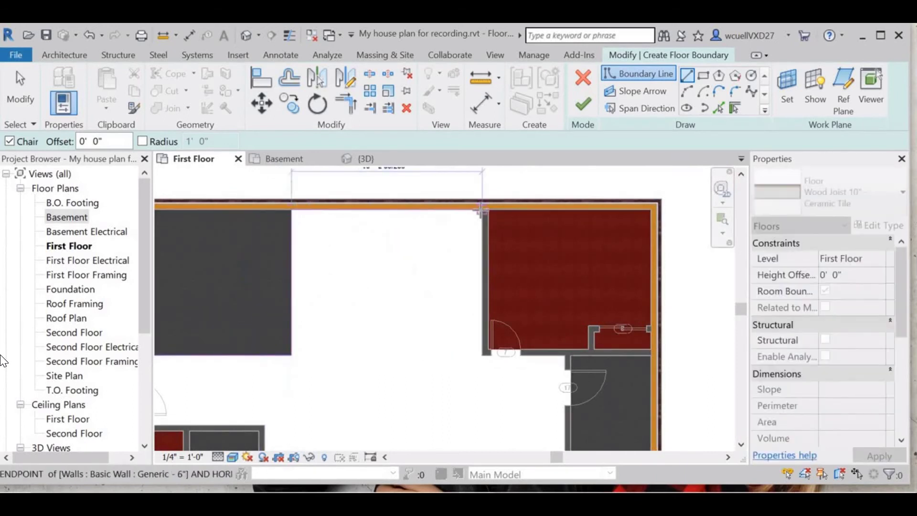
{"action": "scroll", "coordinate": [470, 363], "scroll_direction": "up", "scroll_amount": 5}
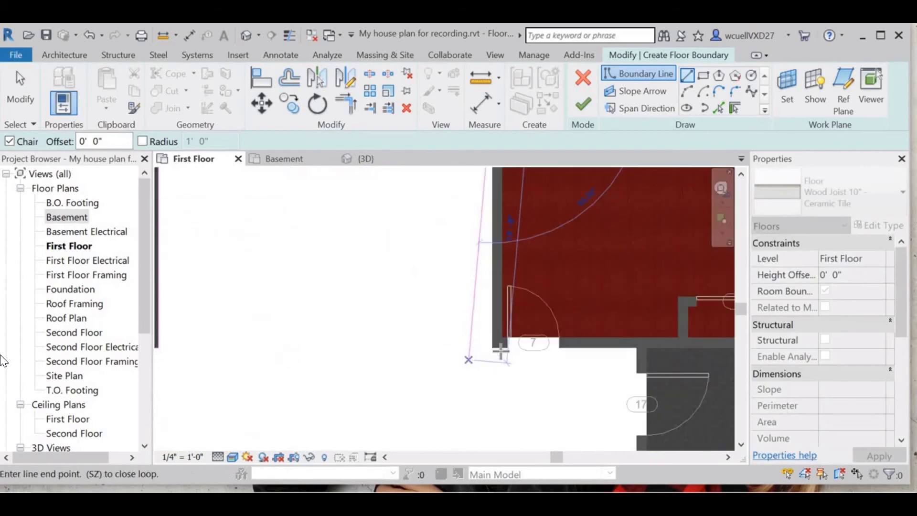
{"action": "left_click", "coordinate": [503, 341]}
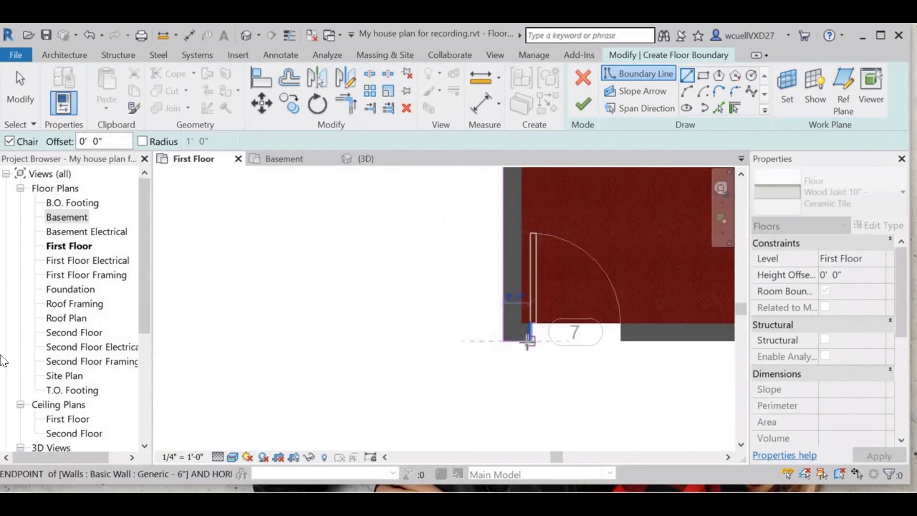
Wrap the floor boundary around the door 7 opening, following both jambs and the edge of the bedroom carpet
{"action": "left_click", "coordinate": [530, 340]}
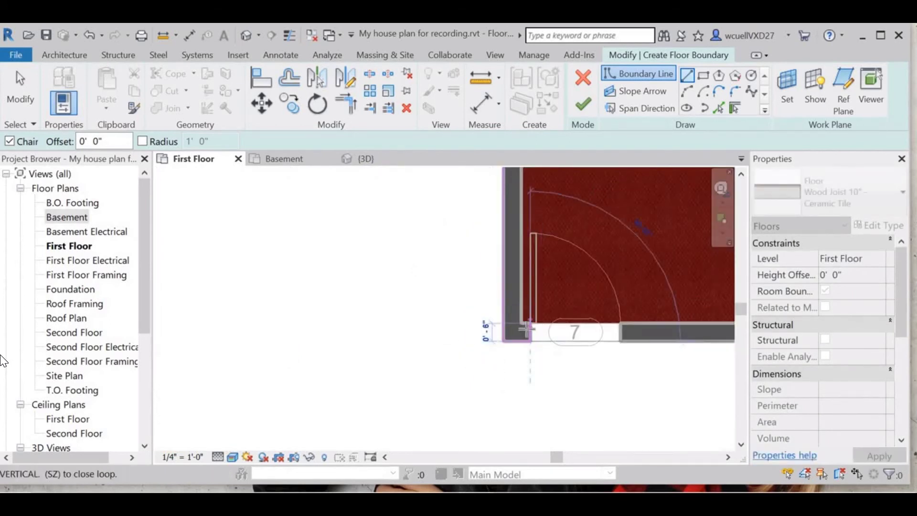
{"action": "left_click", "coordinate": [531, 324]}
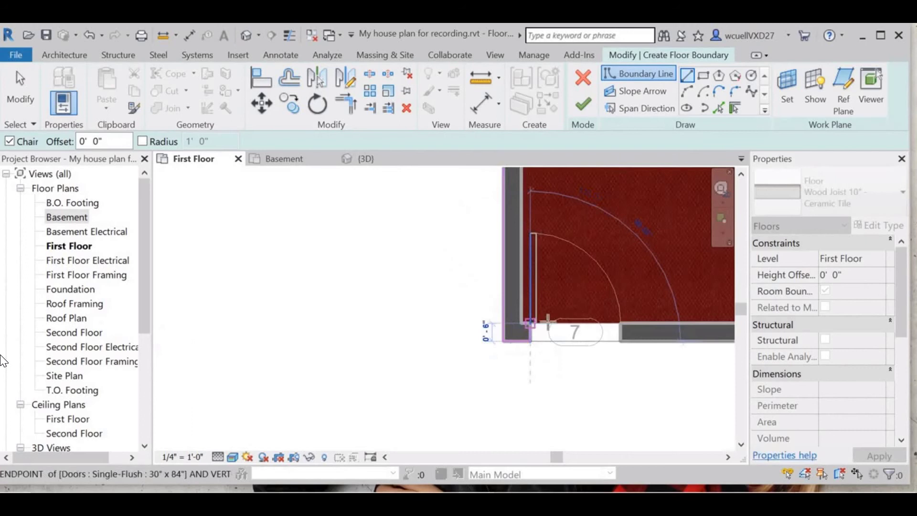
{"action": "left_click", "coordinate": [621, 324]}
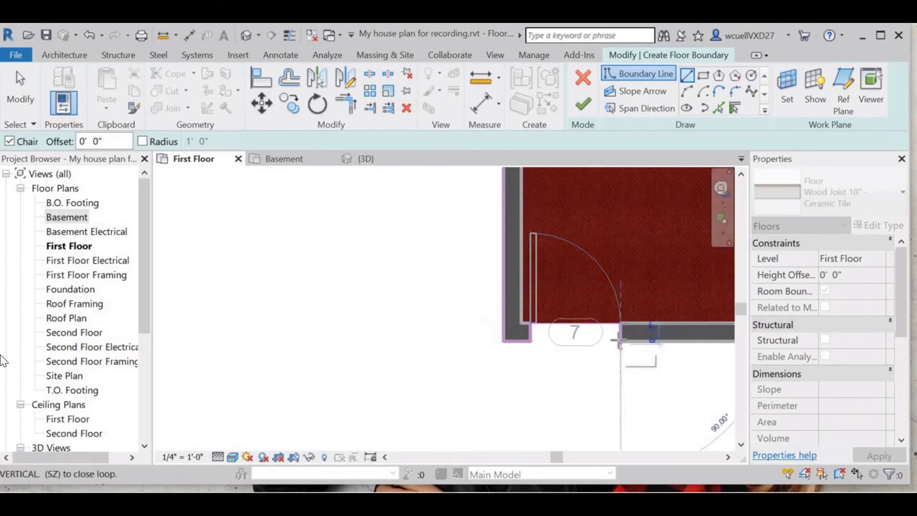
{"action": "scroll", "coordinate": [621, 341], "scroll_direction": "up", "scroll_amount": 2}
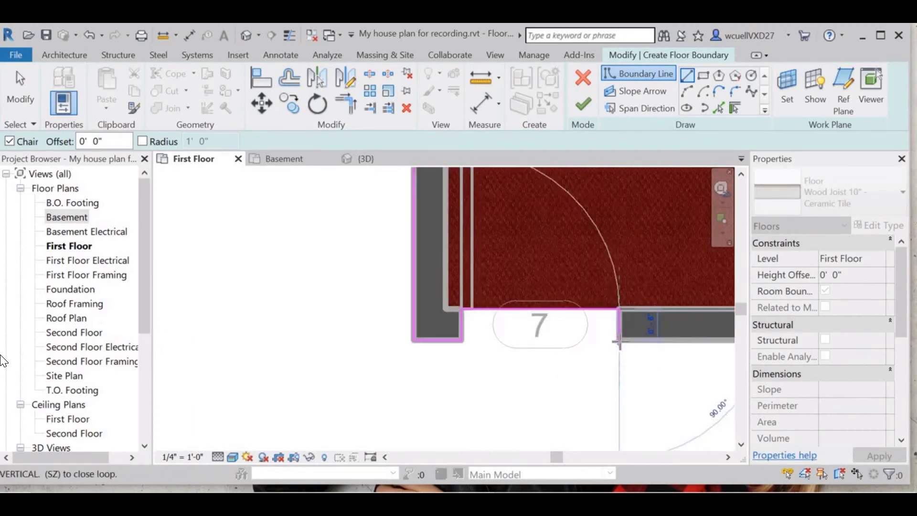
{"action": "scroll", "coordinate": [630, 350], "scroll_direction": "down", "scroll_amount": 2}
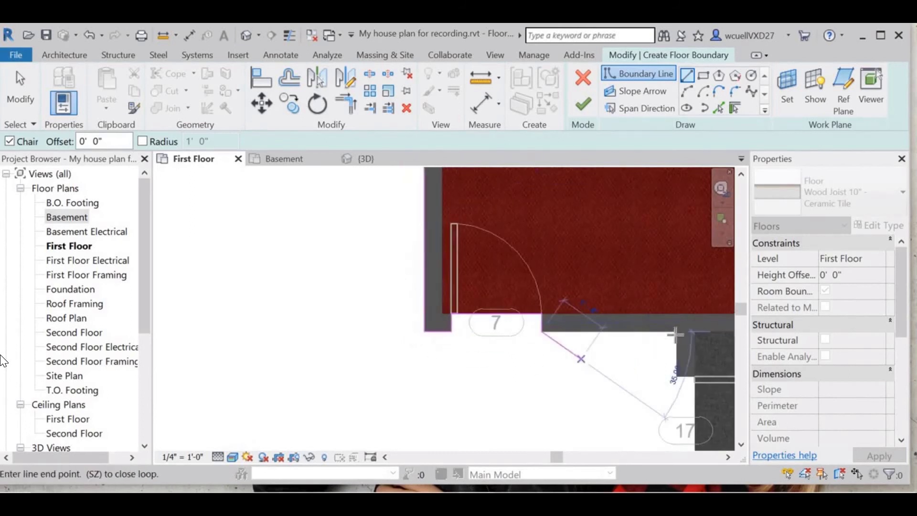
Extend the floor boundary from door 7 to the adjoining wall corner and around the door 17 opening
{"action": "left_click", "coordinate": [676, 331]}
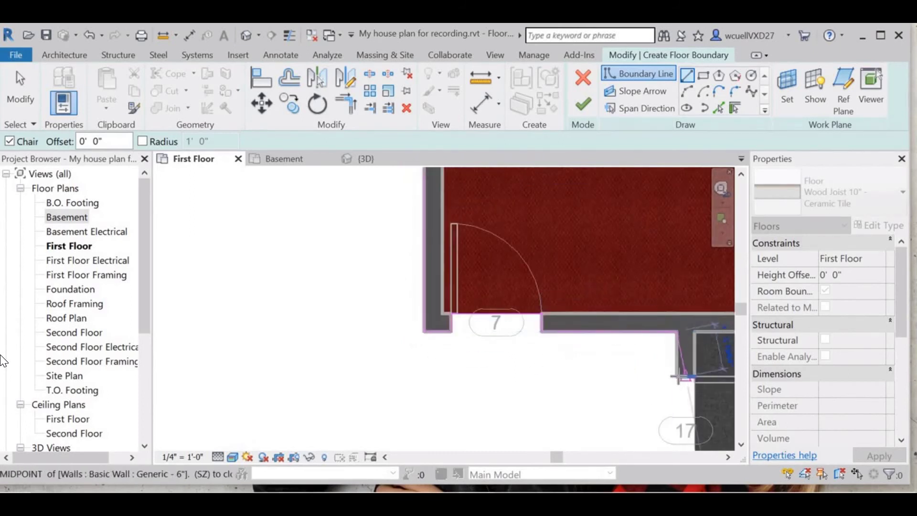
{"action": "left_click", "coordinate": [677, 376]}
{"action": "middle_click_drag", "start_coordinate": [644, 368], "coordinate": [574, 233]}
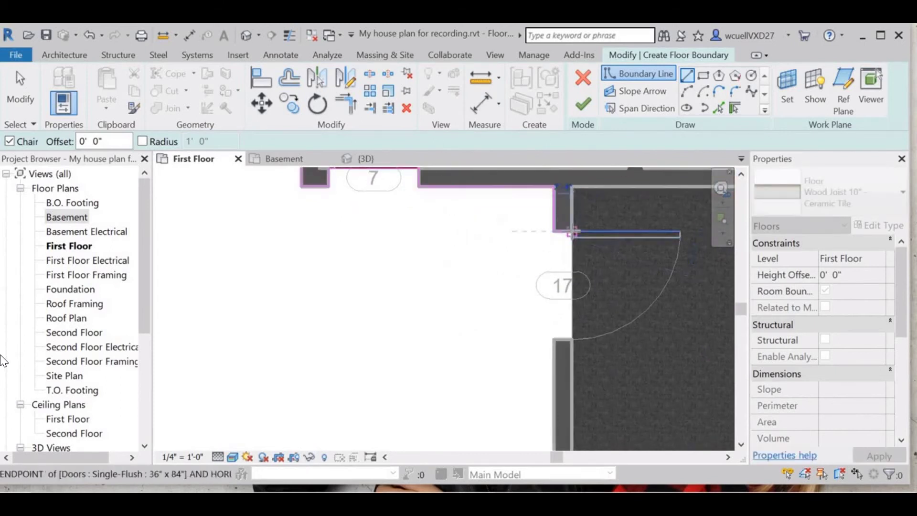
{"action": "left_click", "coordinate": [572, 232]}
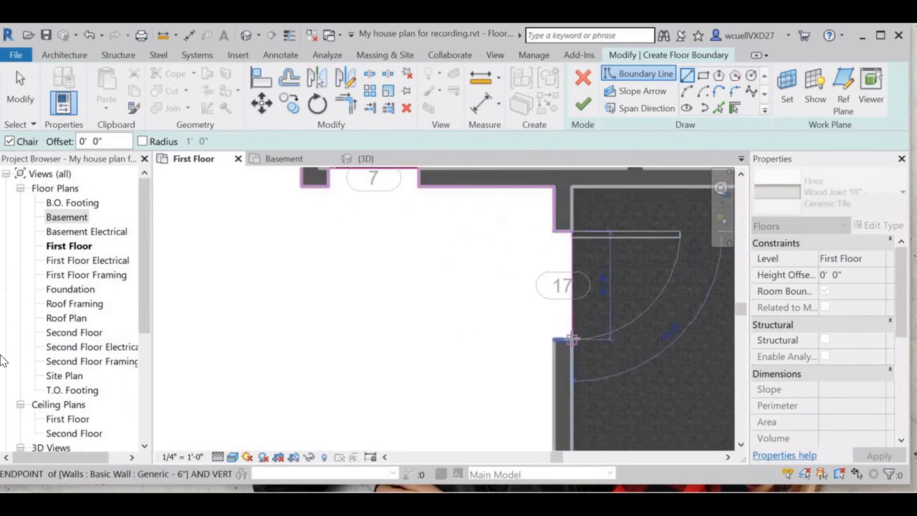
{"action": "left_click", "coordinate": [554, 339]}
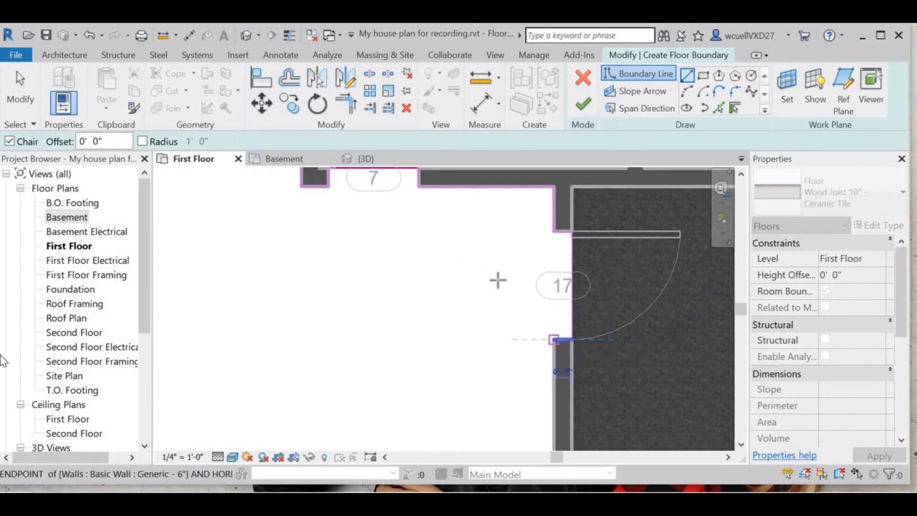
Continue the floor boundary down the wall below door 17 and along the adjoining wall to door 4's right jamb
{"action": "scroll", "coordinate": [533, 271], "scroll_direction": "down", "scroll_amount": 3}
{"action": "middle_click_drag", "start_coordinate": [547, 396], "coordinate": [554, 317]}
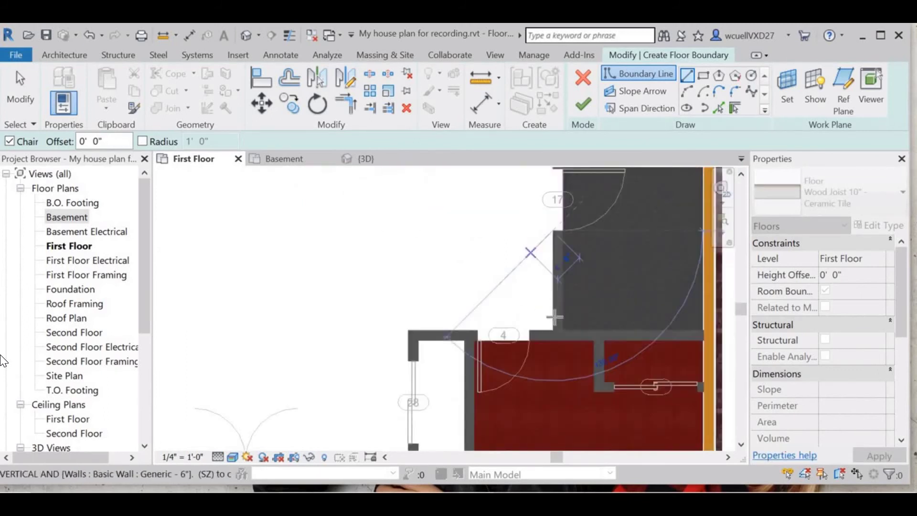
{"action": "scroll", "coordinate": [555, 316], "scroll_direction": "up", "scroll_amount": 3}
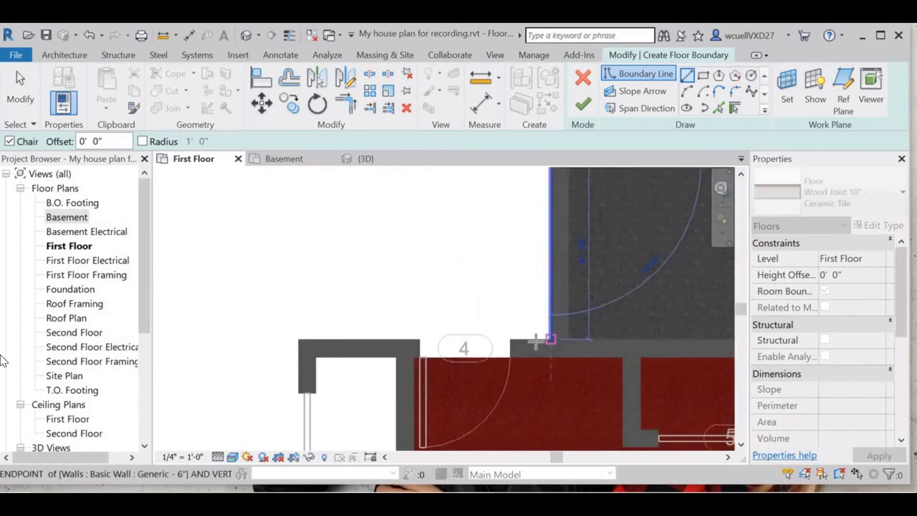
{"action": "left_click", "coordinate": [550, 339]}
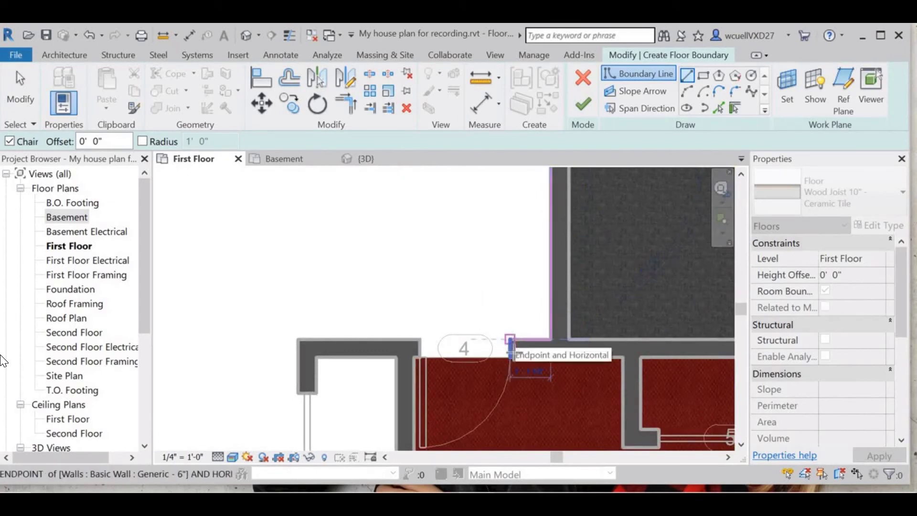
{"action": "left_click", "coordinate": [511, 339]}
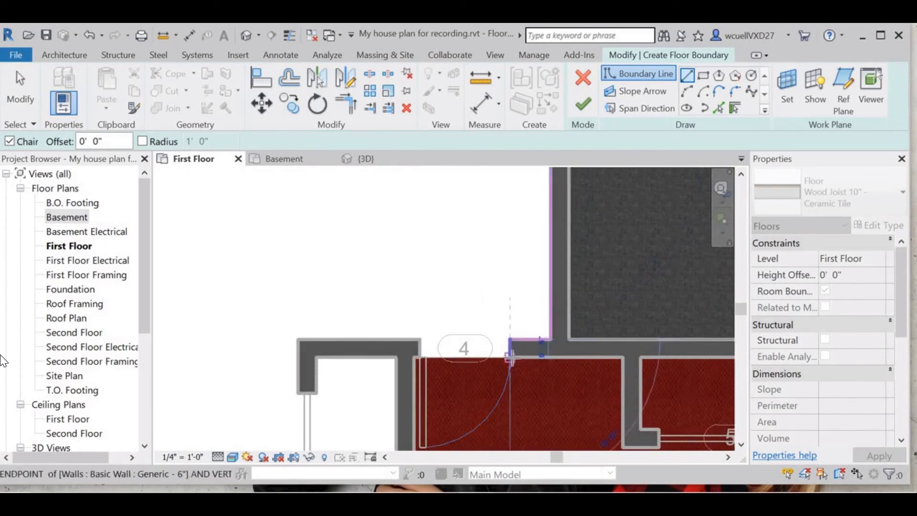
Wrap the floor boundary around the door 4 opening along the carpet edge and back up the left jamb
{"action": "scroll", "coordinate": [512, 374], "scroll_direction": "up", "scroll_amount": 3}
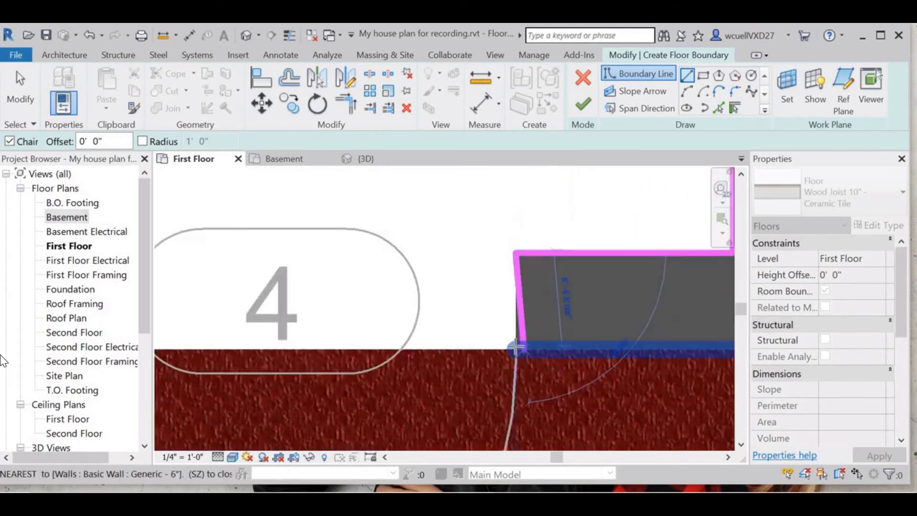
{"action": "mouse_move", "coordinate": [369, 340]}
{"action": "middle_mouse_down"}
{"action": "mouse_move", "coordinate": [543, 327]}
{"action": "mouse_move", "coordinate": [536, 316]}
{"action": "middle_mouse_up"}
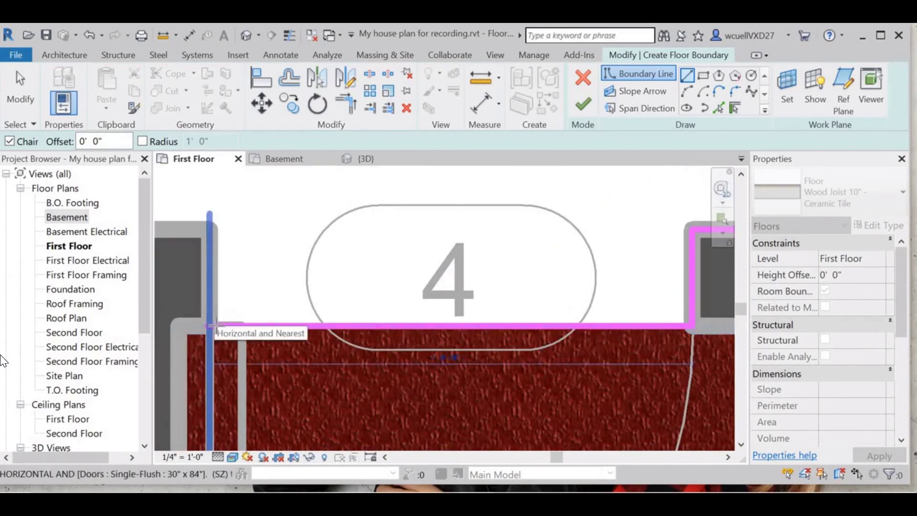
{"action": "scroll", "coordinate": [221, 323], "scroll_direction": "up", "scroll_amount": 4}
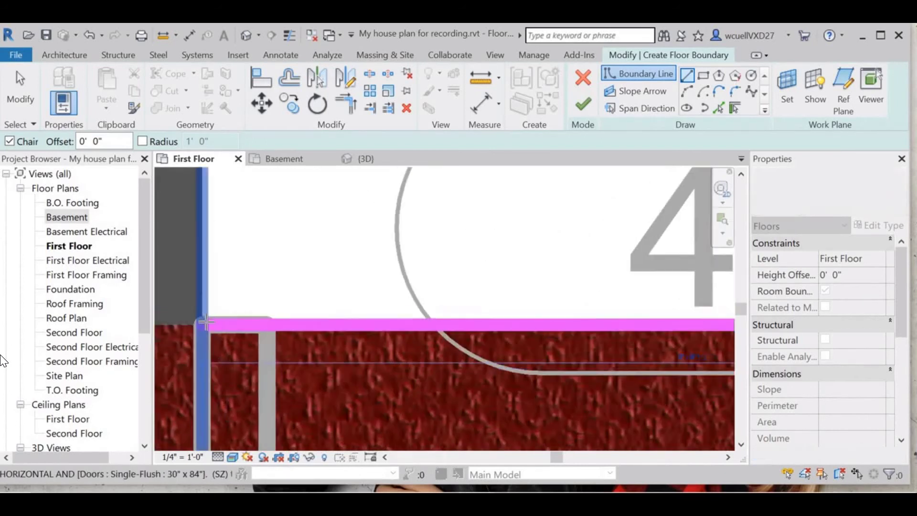
{"action": "left_click", "coordinate": [306, 339]}
{"action": "scroll", "coordinate": [301, 334], "scroll_direction": "down", "scroll_amount": 3}
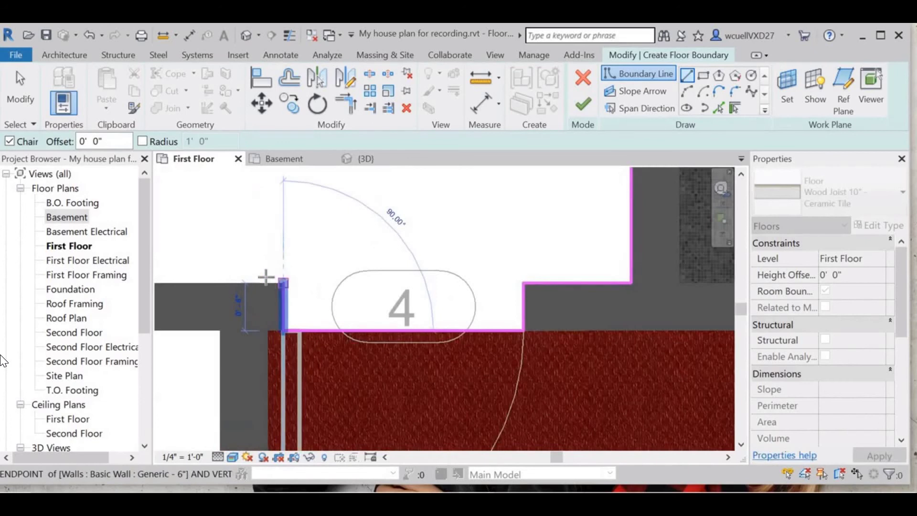
{"action": "left_click", "coordinate": [268, 277]}
Trace the floor boundary along the closet's outer wall and around the short wall end above door 28
{"action": "middle_click_drag", "start_coordinate": [492, 272], "coordinate": [564, 258]}
{"action": "scroll", "coordinate": [563, 257], "scroll_direction": "down", "scroll_amount": 3}
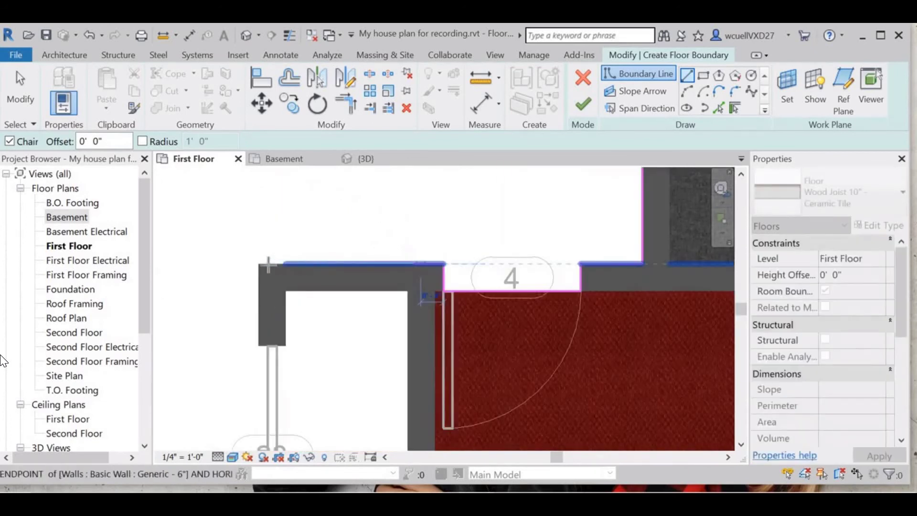
{"action": "middle_click_drag", "start_coordinate": [261, 264], "coordinate": [307, 267]}
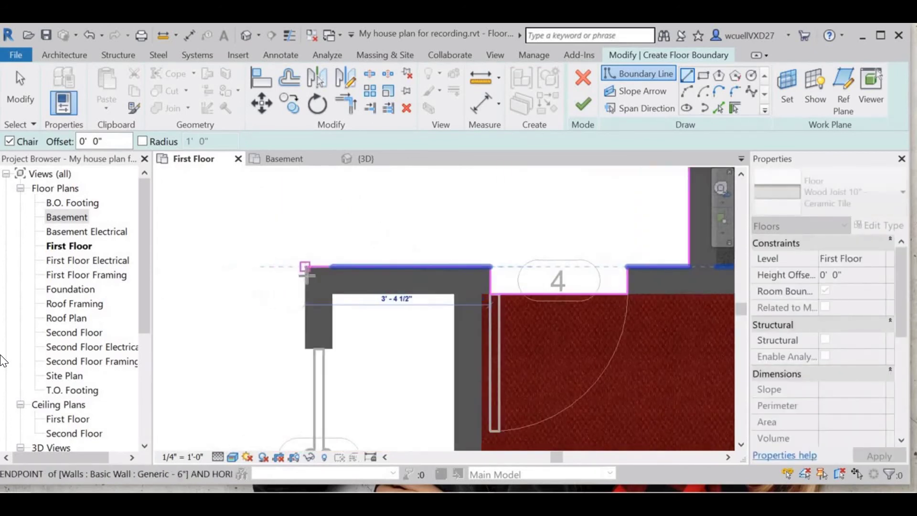
{"action": "left_click", "coordinate": [305, 349]}
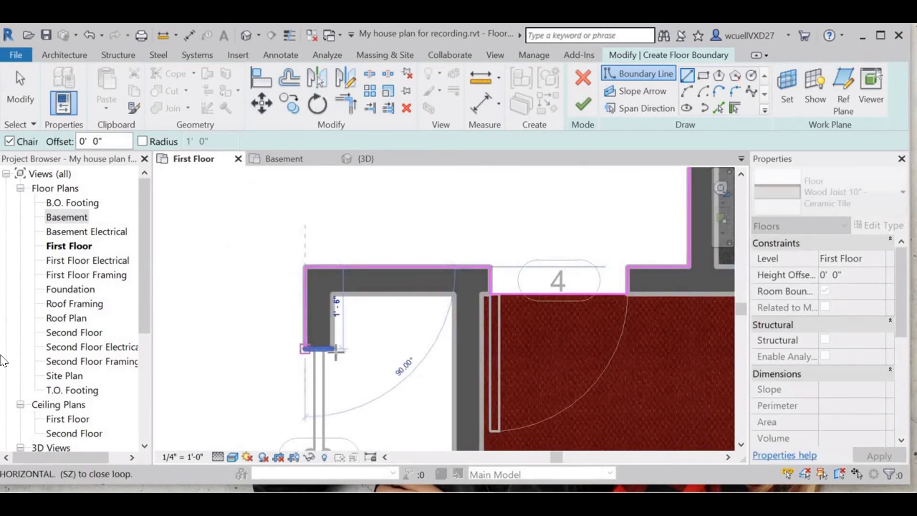
{"action": "left_click", "coordinate": [332, 349]}
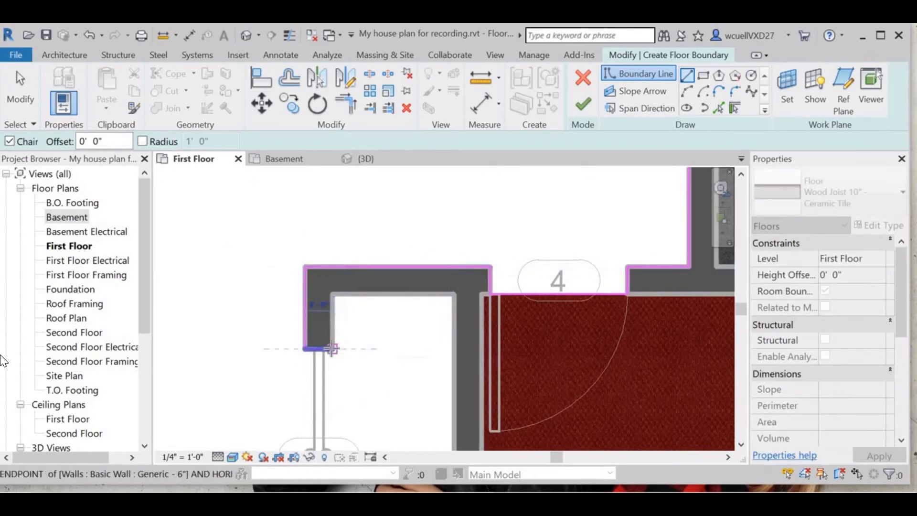
{"action": "left_click", "coordinate": [334, 293]}
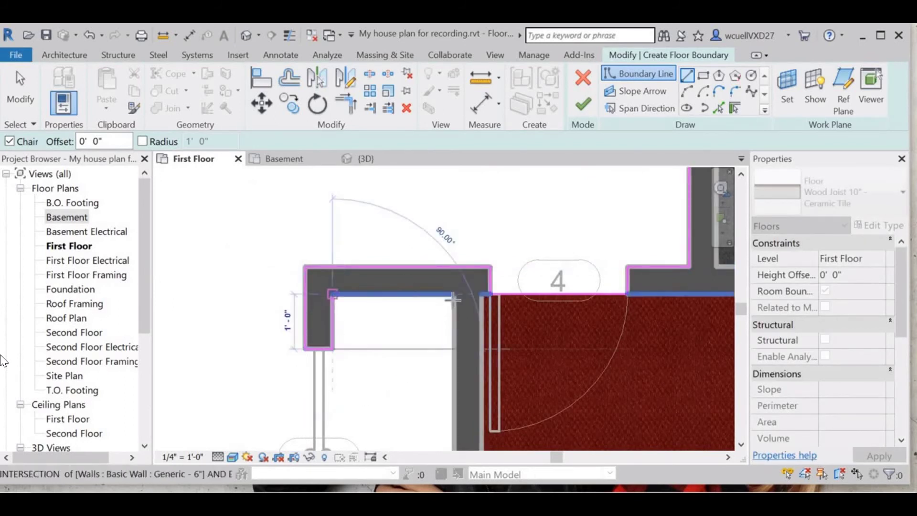
Trace the closet's upper inner wall and right side wall down to the inner corner at the exterior wall
{"action": "left_click", "coordinate": [454, 293]}
{"action": "scroll", "coordinate": [446, 289], "scroll_direction": "down", "scroll_amount": 4}
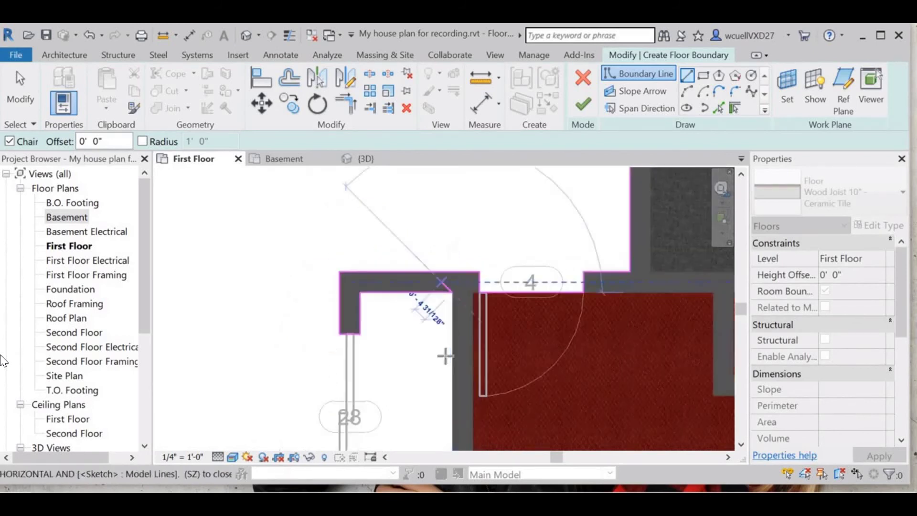
{"action": "scroll", "coordinate": [451, 338], "scroll_direction": "down", "scroll_amount": 1}
{"action": "middle_click_drag", "start_coordinate": [449, 415], "coordinate": [457, 268]}
{"action": "scroll", "coordinate": [456, 268], "scroll_direction": "up", "scroll_amount": 5}
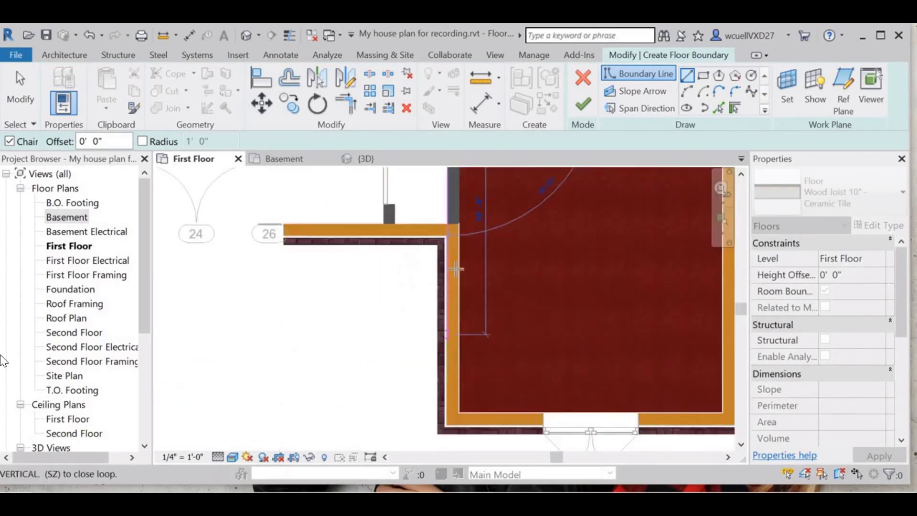
{"action": "middle_click_drag", "start_coordinate": [445, 212], "coordinate": [447, 216]}
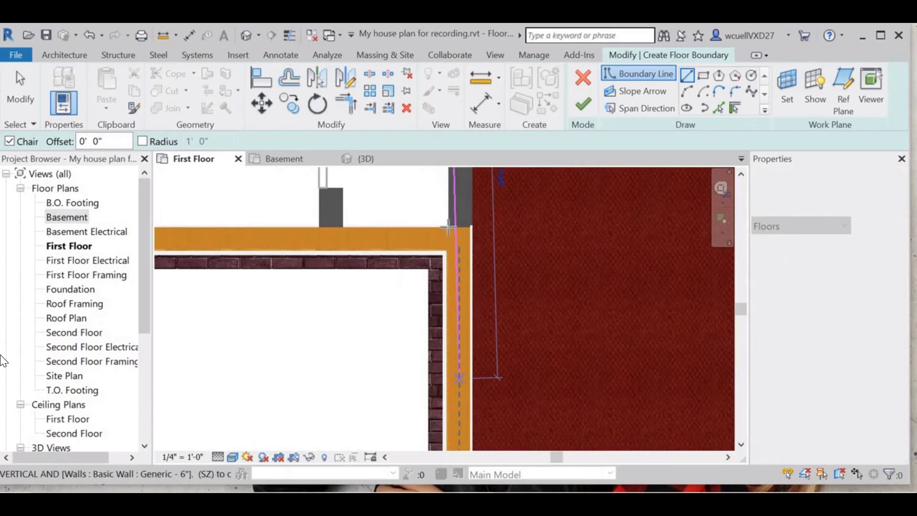
{"action": "left_click", "coordinate": [448, 223]}
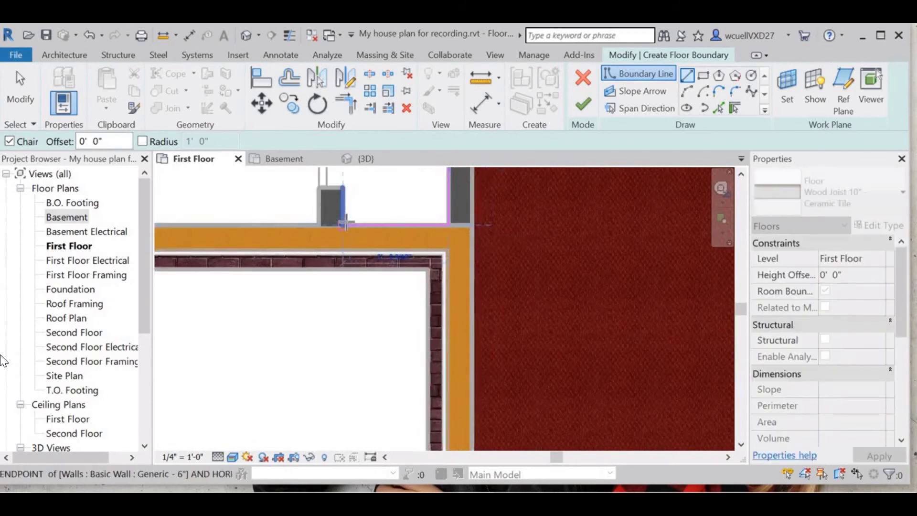
Trace the floor boundary around the short closet wall stub below door 28, ending at the exterior wall's inner face
{"action": "left_click", "coordinate": [343, 188]}
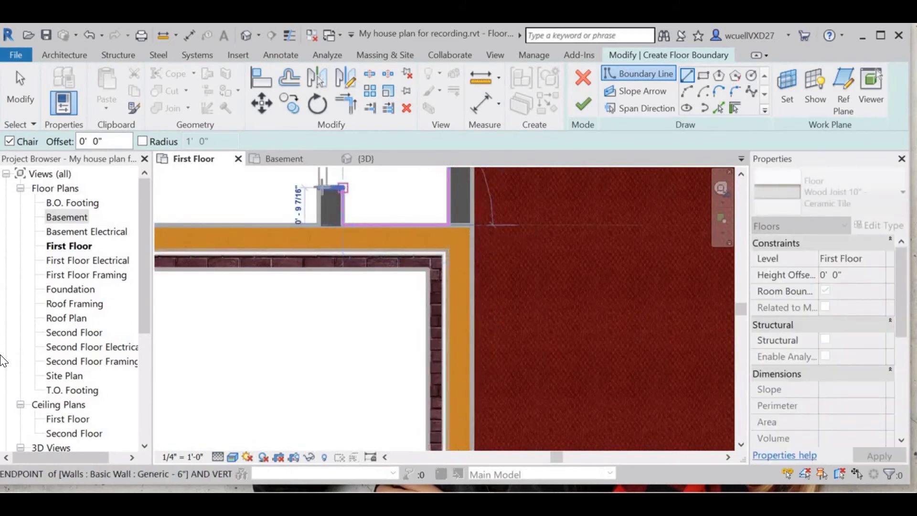
{"action": "left_click", "coordinate": [319, 188]}
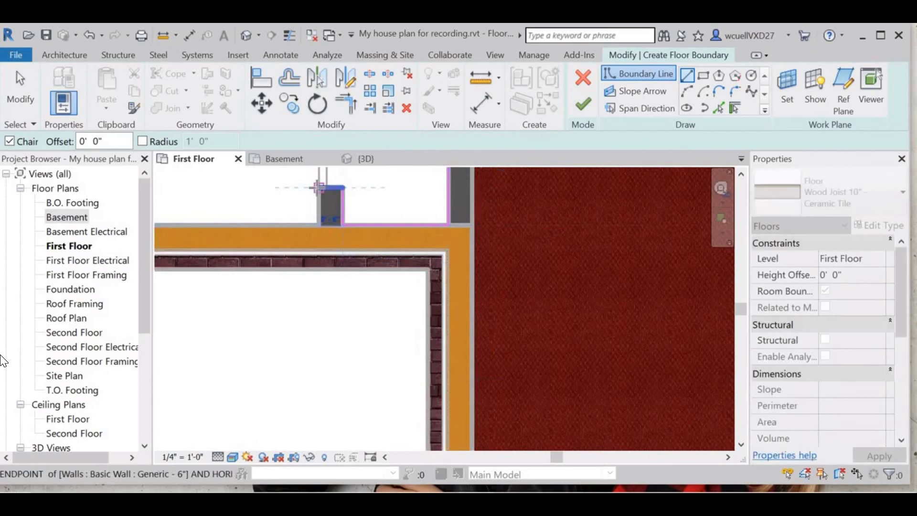
{"action": "left_click", "coordinate": [320, 225]}
Continue the floor boundary along the exterior wall past entry door 24, then wrap it around the door 15 opening along the carpet edge
{"action": "middle_click_drag", "start_coordinate": [271, 247], "coordinate": [635, 322]}
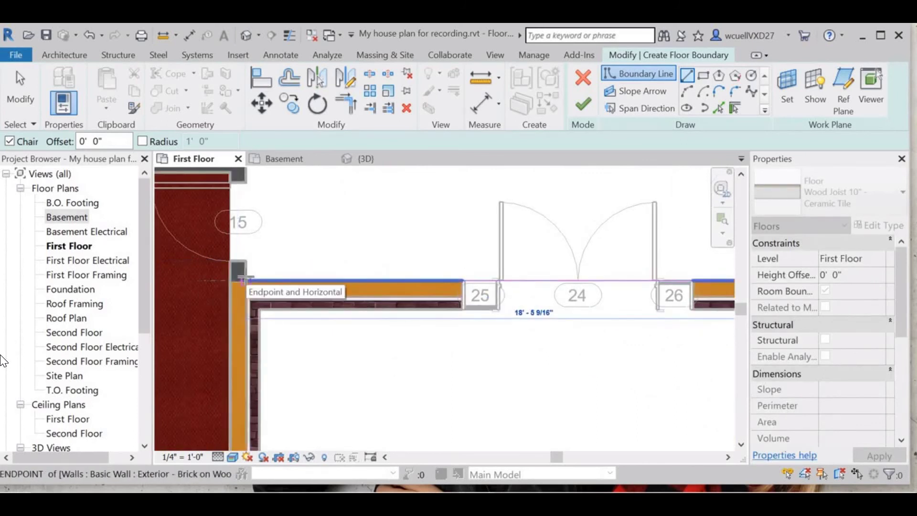
{"action": "left_click", "coordinate": [242, 279]}
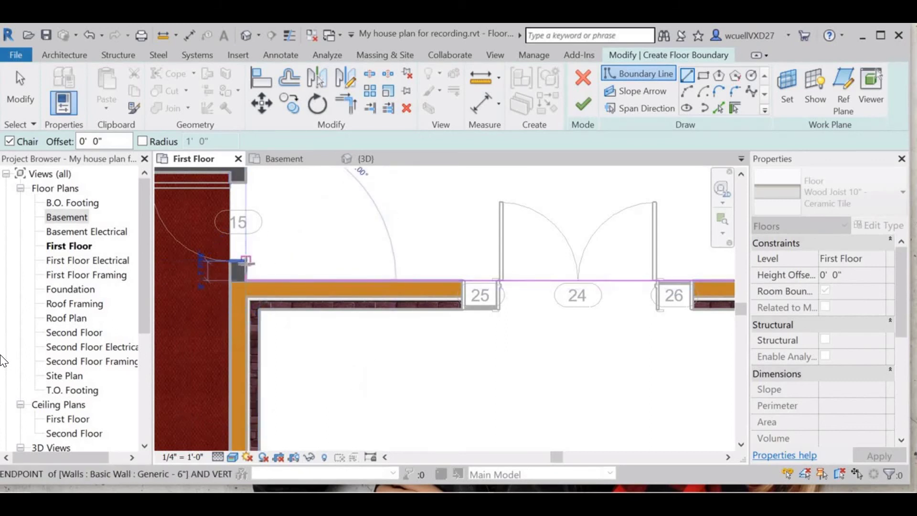
{"action": "left_click", "coordinate": [227, 262]}
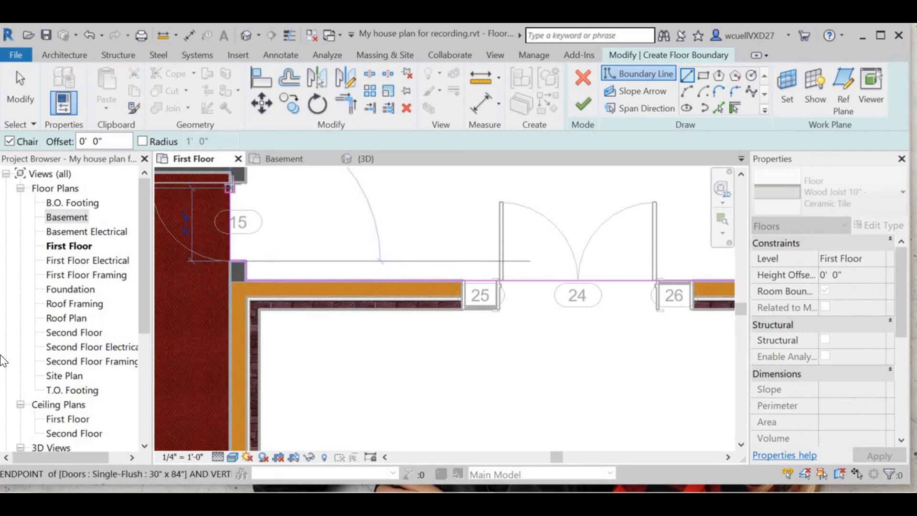
{"action": "left_click", "coordinate": [232, 182]}
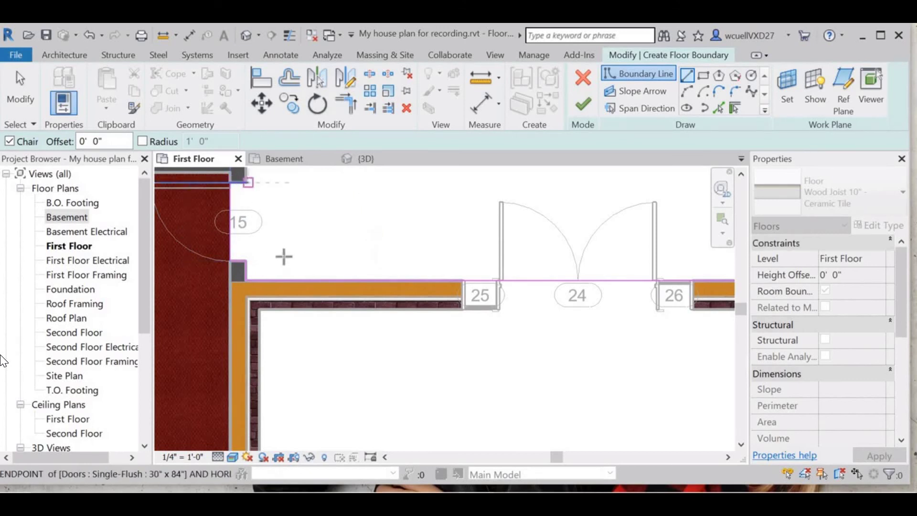
Trace the floor boundary from door 15's upper jamb up the outer wall to the corner of the tiled room behind door 14
{"action": "middle_click_drag", "start_coordinate": [295, 196], "coordinate": [436, 345]}
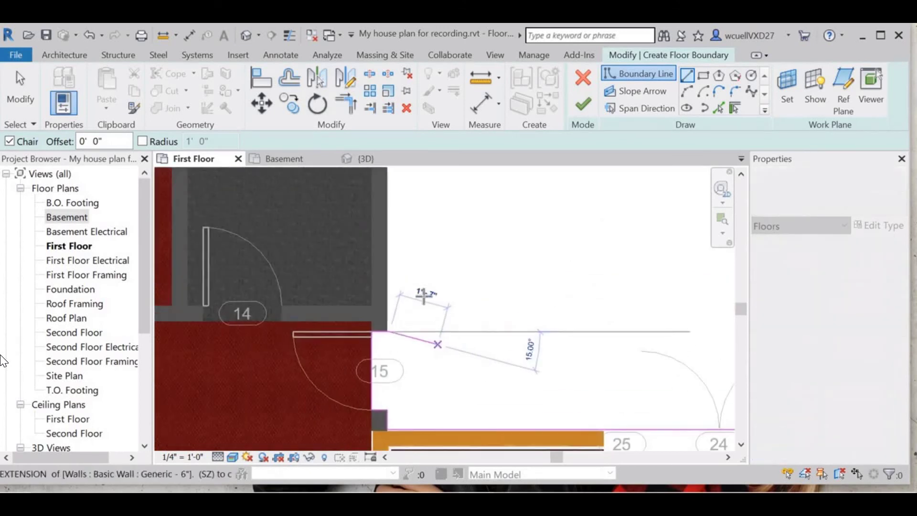
{"action": "scroll", "coordinate": [416, 324], "scroll_direction": "down", "scroll_amount": 3}
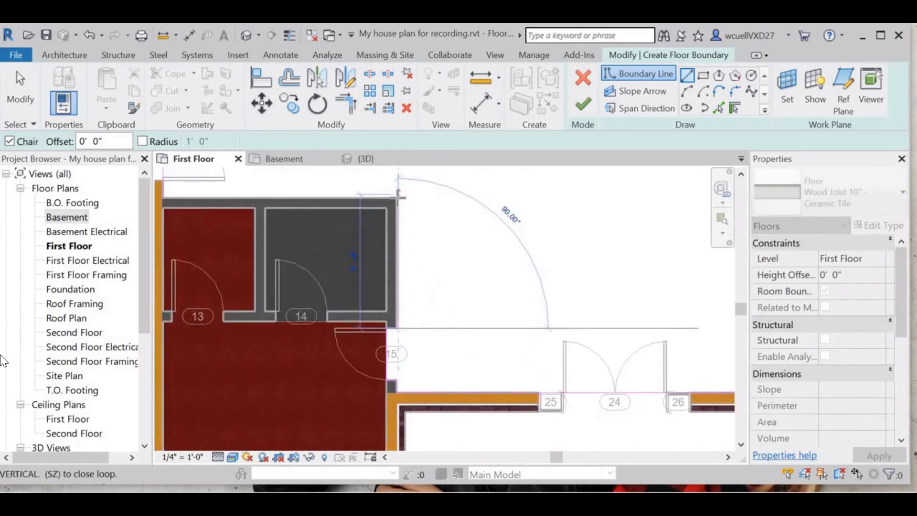
{"action": "scroll", "coordinate": [383, 208], "scroll_direction": "up", "scroll_amount": 2}
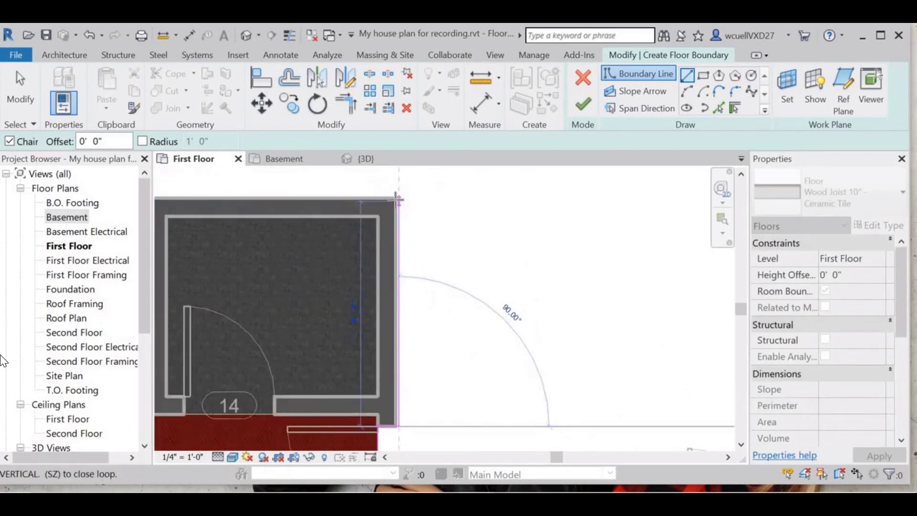
{"action": "scroll", "coordinate": [398, 194], "scroll_direction": "up", "scroll_amount": 3}
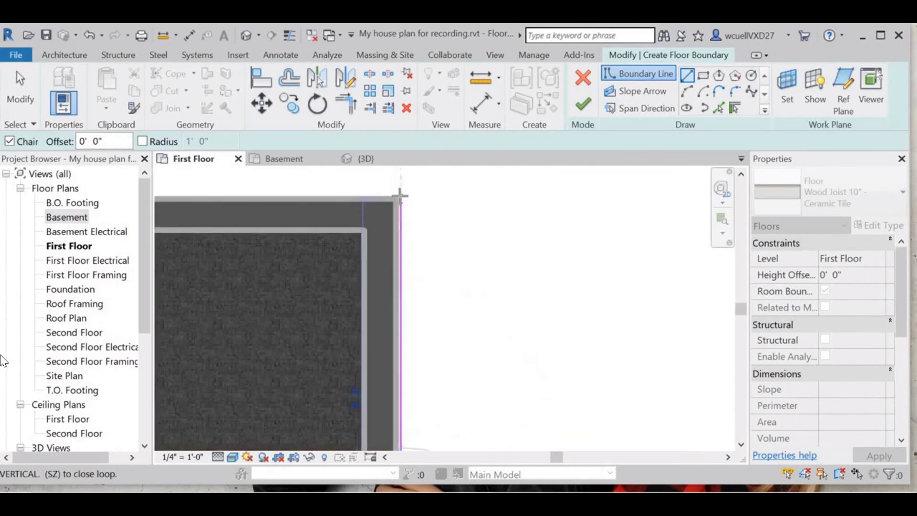
{"action": "left_click", "coordinate": [391, 205]}
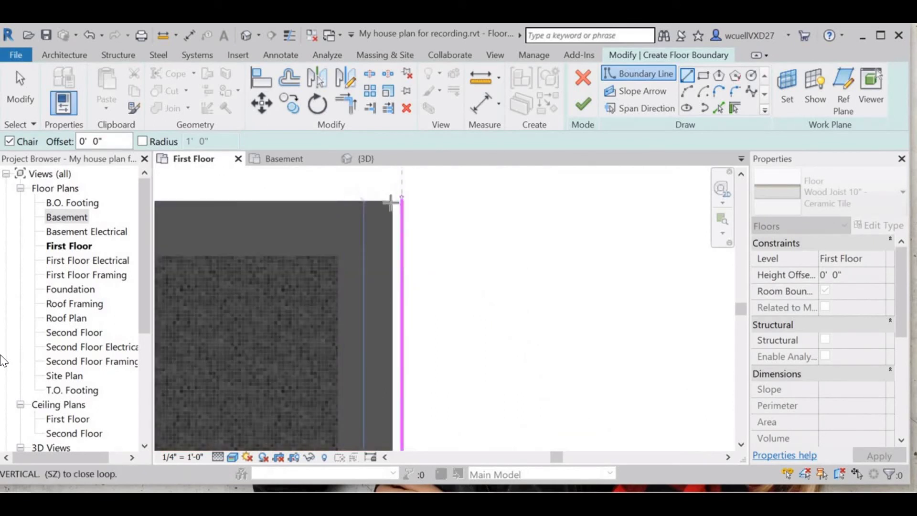
Close the floor boundary along the outer wall above rooms 13 and 14 to the exterior wall below door 16, and finish the floor sketch
{"action": "scroll", "coordinate": [469, 228], "scroll_direction": "down", "scroll_amount": 6}
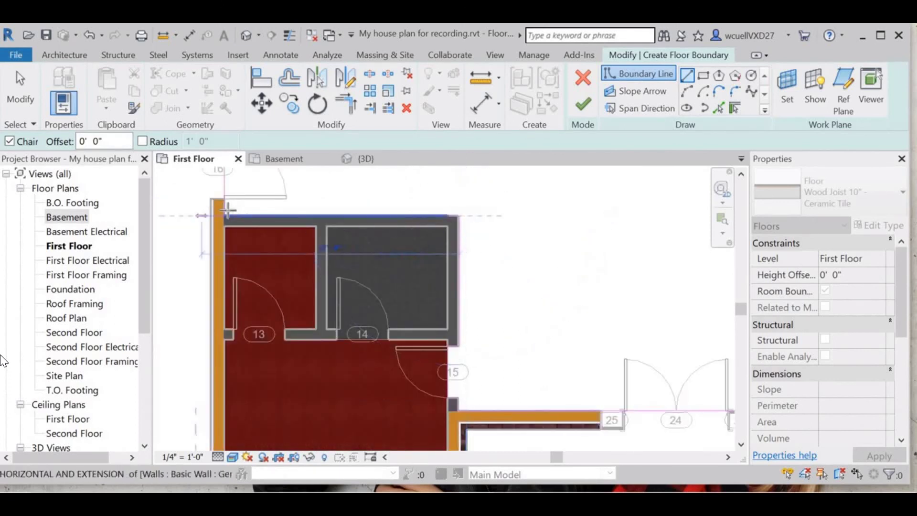
{"action": "mouse_move", "coordinate": [326, 199]}
{"action": "middle_mouse_down"}
{"action": "mouse_move", "coordinate": [438, 320]}
{"action": "mouse_move", "coordinate": [419, 294]}
{"action": "middle_mouse_up"}
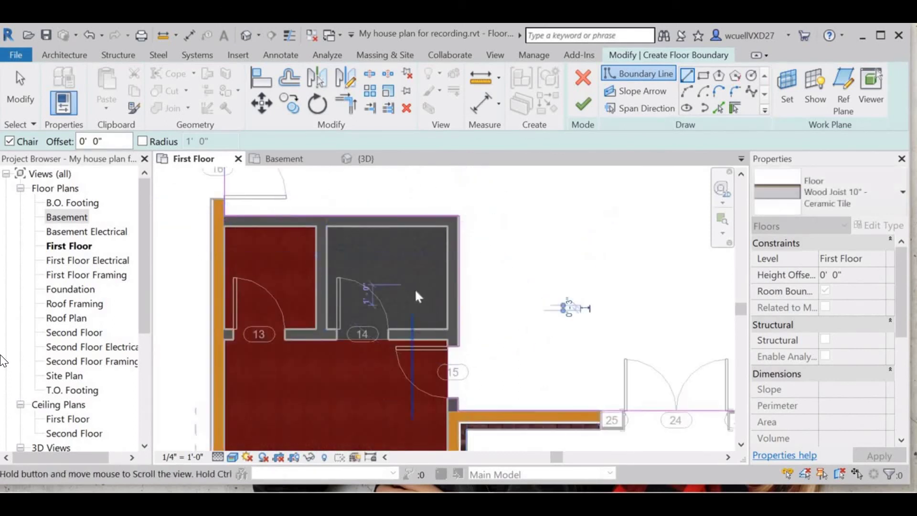
{"action": "middle_click_drag", "start_coordinate": [348, 306], "coordinate": [358, 320]}
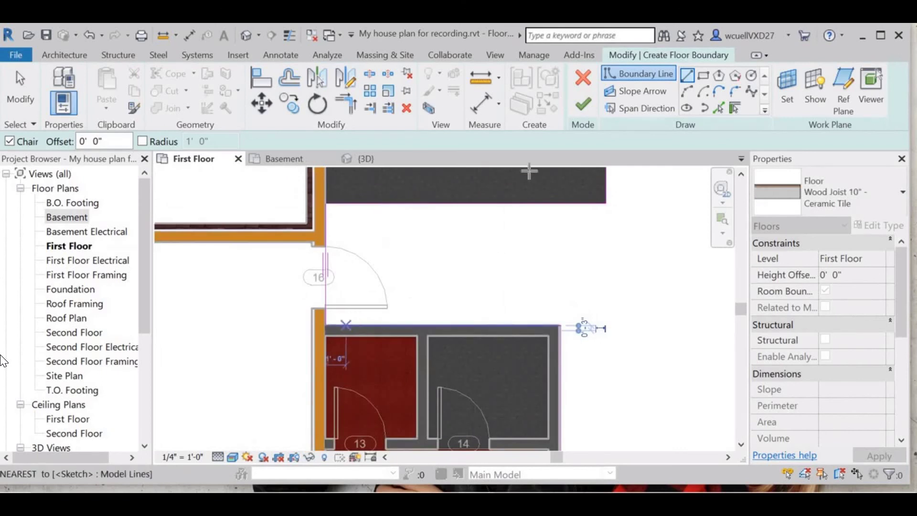
{"action": "left_click", "coordinate": [582, 107]}
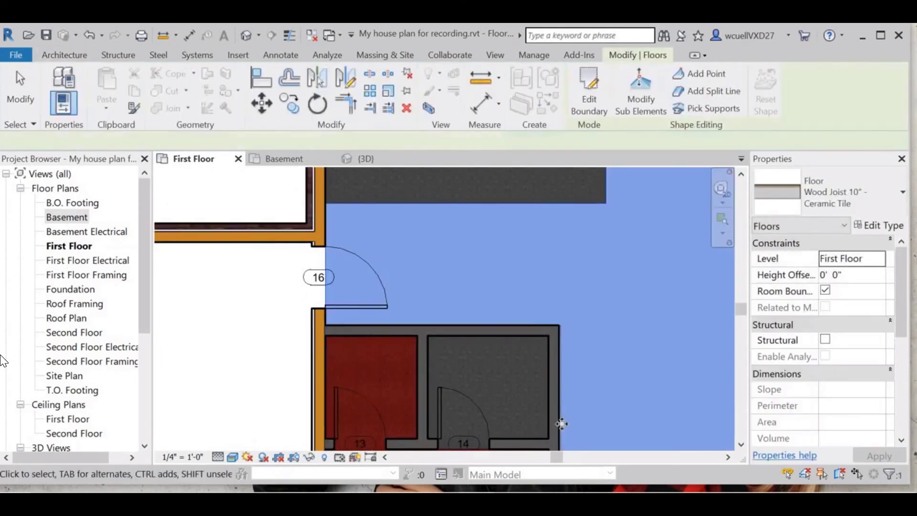
Change the new floor's type to Wood Joist 10" - Wood Finish
{"action": "scroll", "coordinate": [572, 391], "scroll_direction": "up", "scroll_amount": 1}
{"action": "scroll", "coordinate": [554, 246], "scroll_direction": "up", "scroll_amount": 5}
{"action": "middle_click_drag", "start_coordinate": [552, 242], "coordinate": [496, 390]}
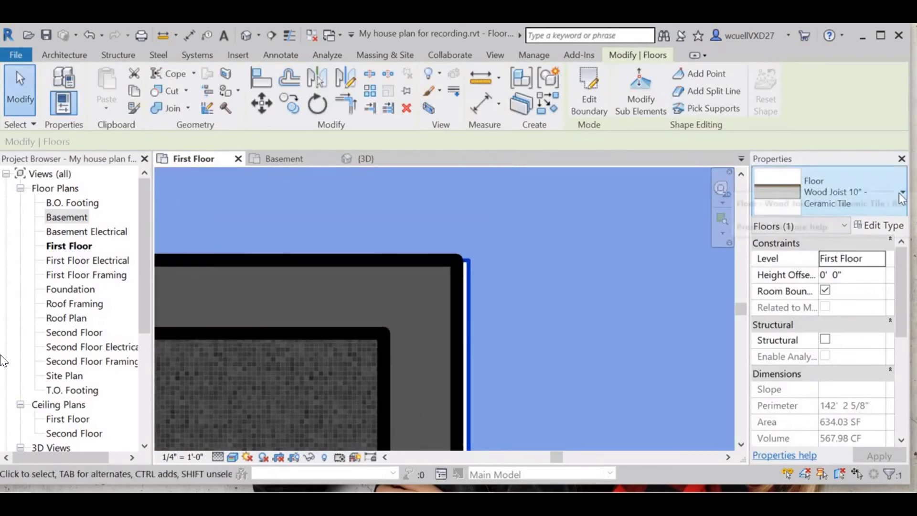
{"action": "left_click", "coordinate": [899, 193]}
{"action": "left_click", "coordinate": [807, 277]}
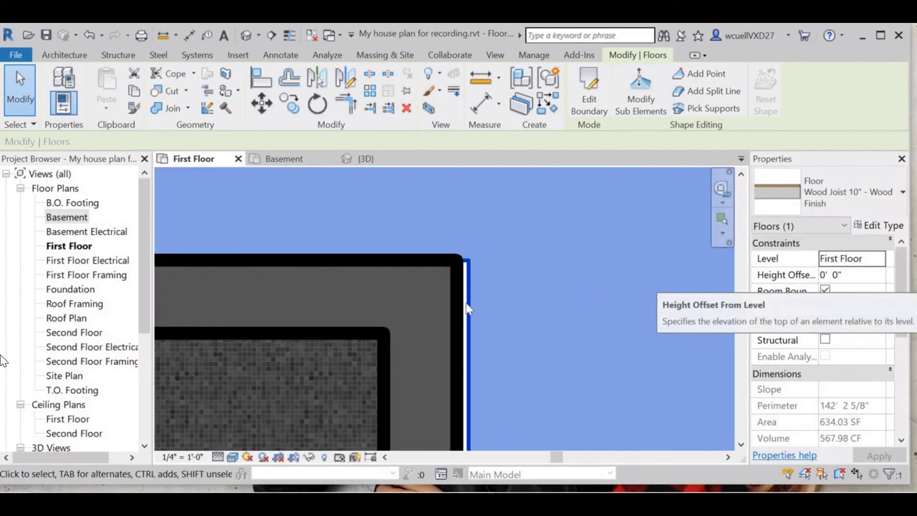
{"action": "left_click", "coordinate": [484, 277]}
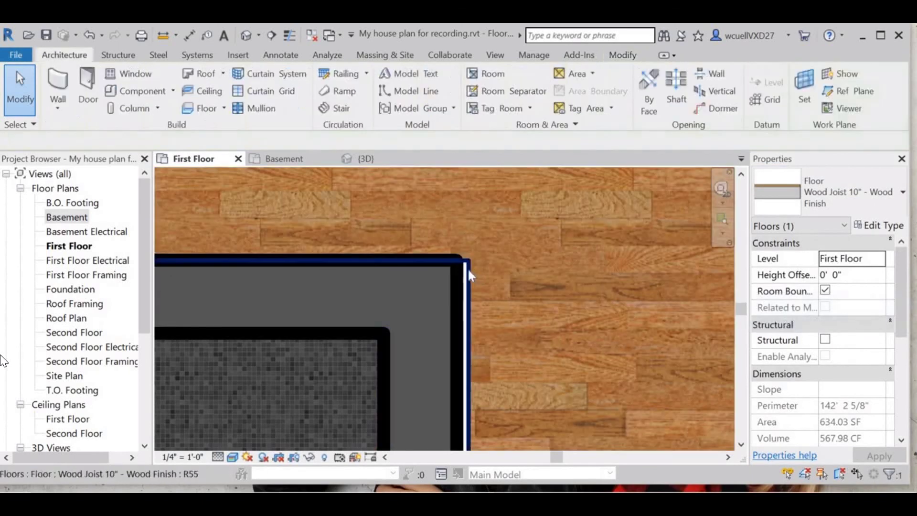
{"action": "left_click", "coordinate": [470, 263]}
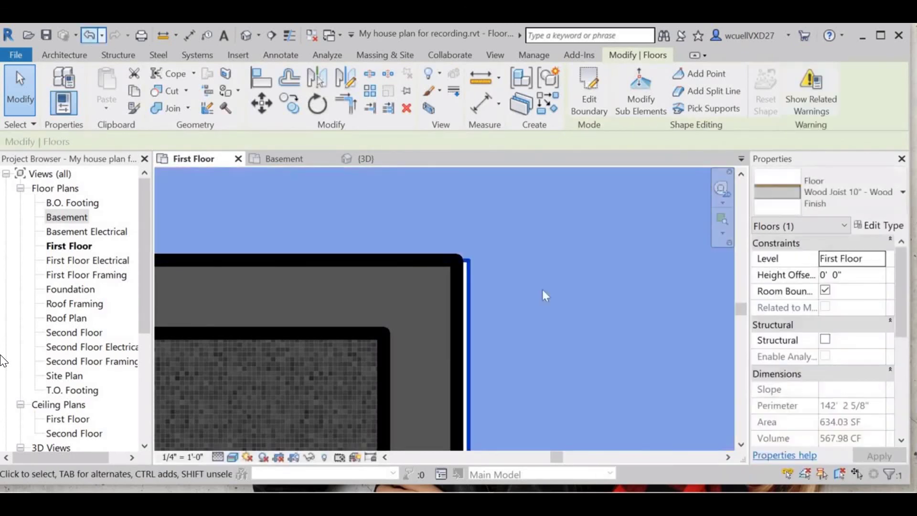
{"action": "left_click", "coordinate": [475, 278]}
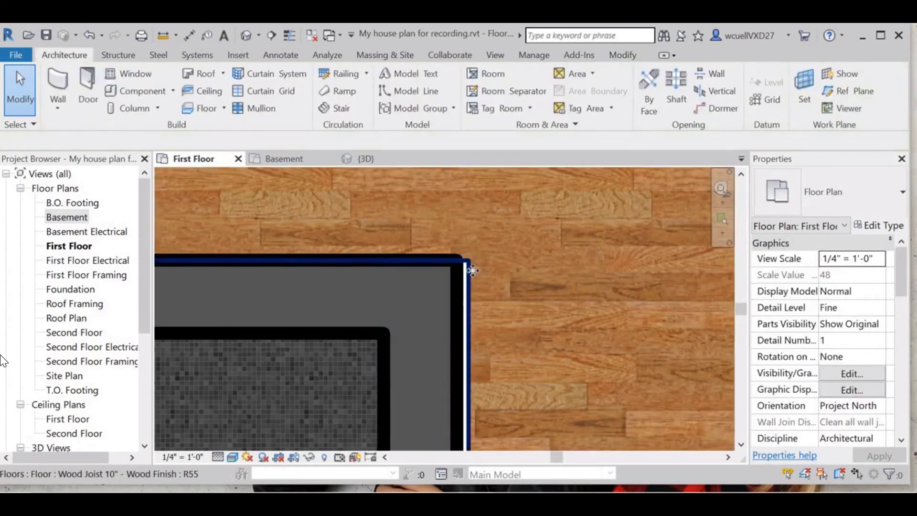
Edit the wood floor's boundary, nudging the vertical edge above door 15 left toward the wall to close the gap, and finish the sketch
{"action": "left_click", "coordinate": [469, 262]}
{"action": "scroll", "coordinate": [438, 245], "scroll_direction": "down", "scroll_amount": 4}
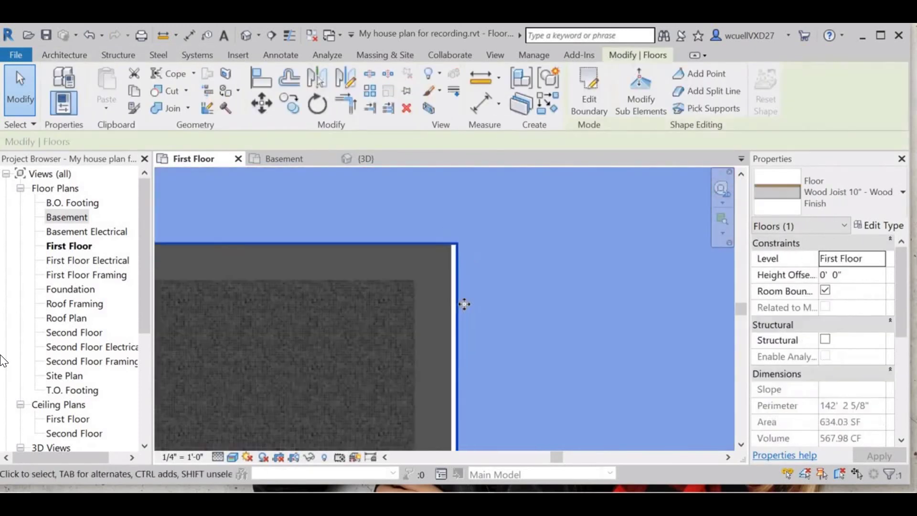
{"action": "scroll", "coordinate": [464, 375], "scroll_direction": "down", "scroll_amount": 2}
{"action": "scroll", "coordinate": [506, 397], "scroll_direction": "down", "scroll_amount": 1}
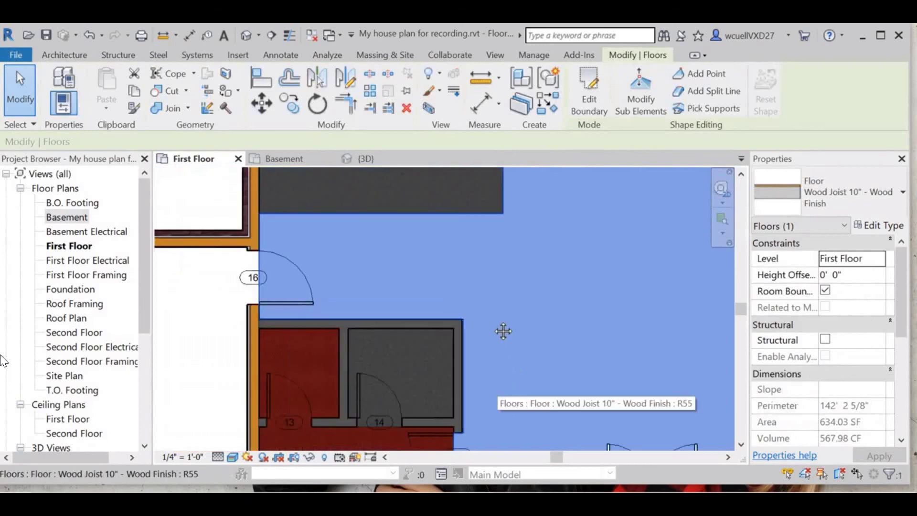
{"action": "middle_click_drag", "start_coordinate": [473, 446], "coordinate": [465, 383]}
{"action": "scroll", "coordinate": [454, 352], "scroll_direction": "up", "scroll_amount": 2}
{"action": "scroll", "coordinate": [445, 338], "scroll_direction": "up", "scroll_amount": 5}
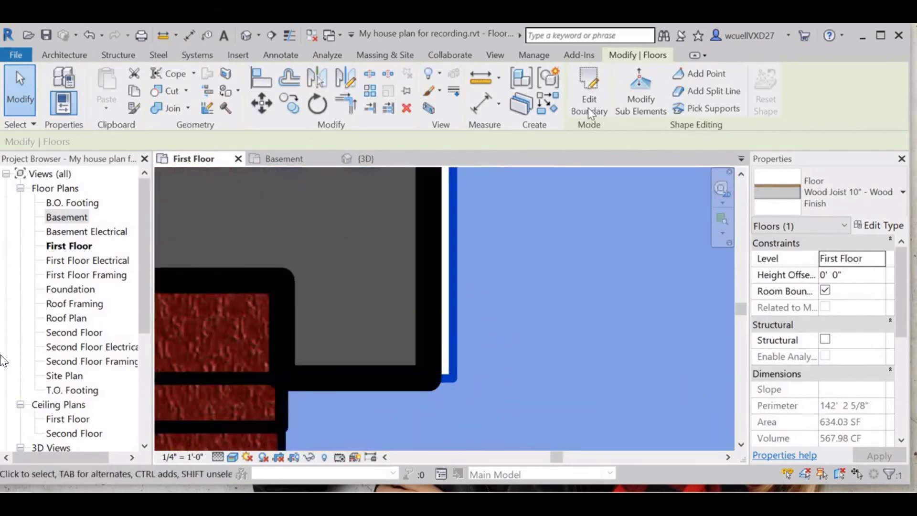
{"action": "left_click", "coordinate": [590, 102]}
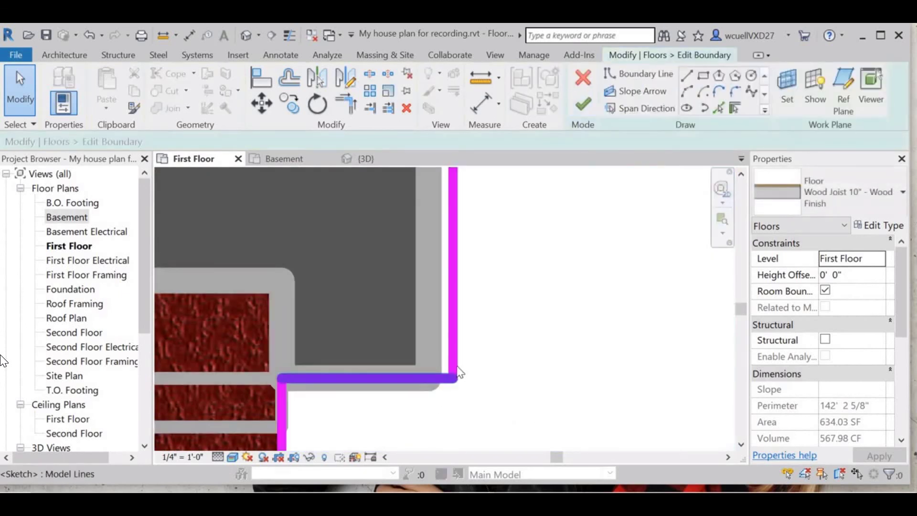
{"action": "left_click", "coordinate": [454, 368]}
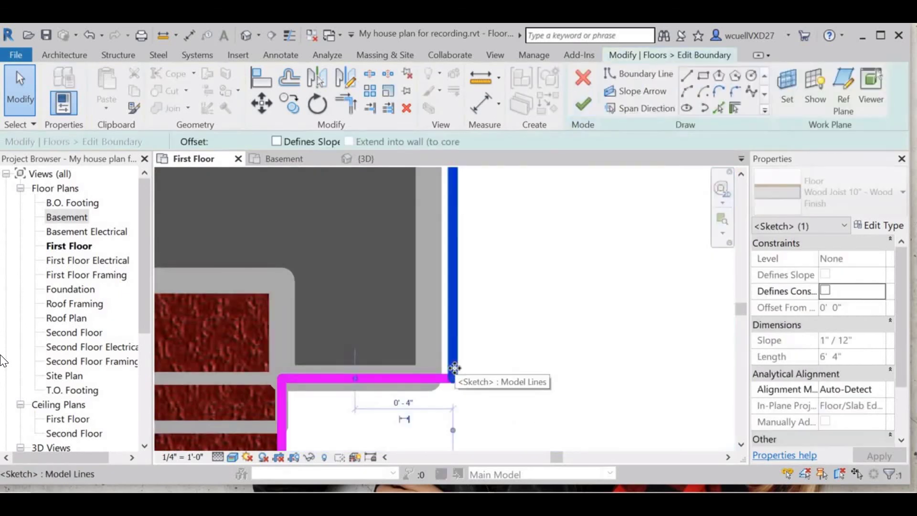
{"action": "key", "text": "Left"}
{"action": "key", "text": "Left"}
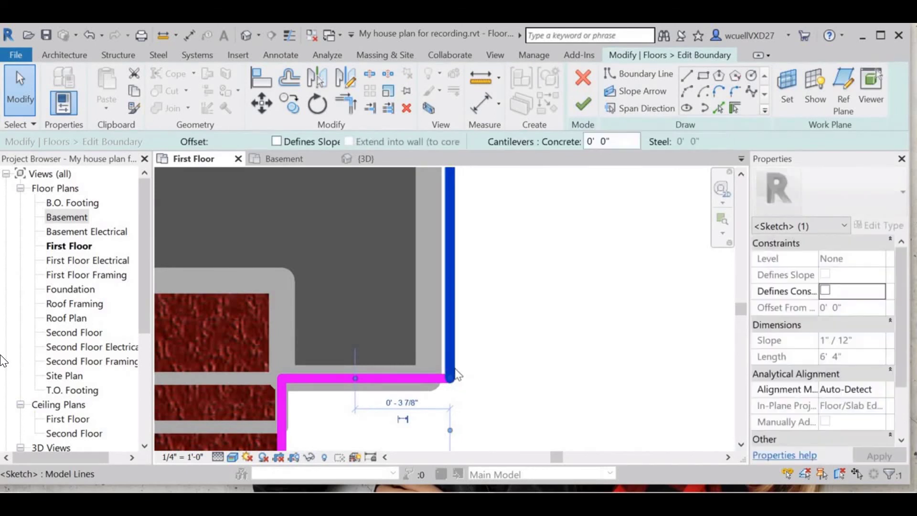
{"action": "key", "text": "Left"}
{"action": "key", "text": "Left"}
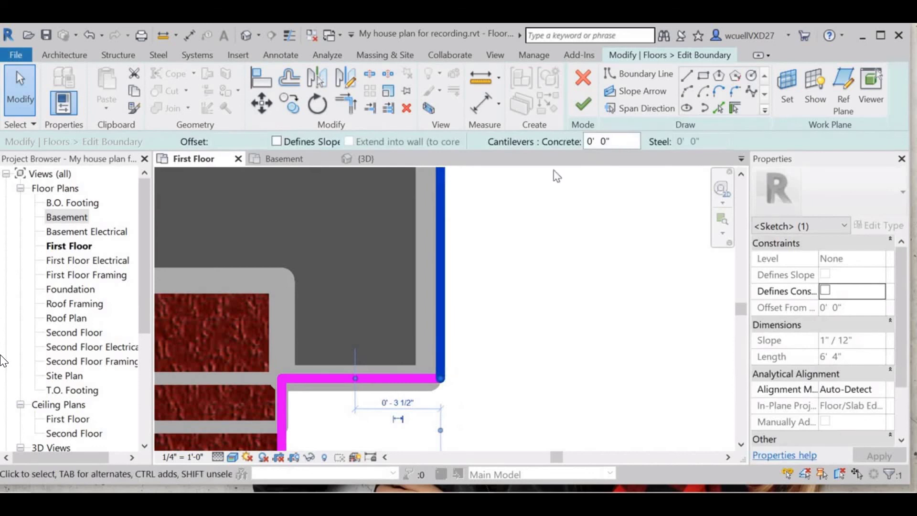
{"action": "left_click", "coordinate": [584, 104]}
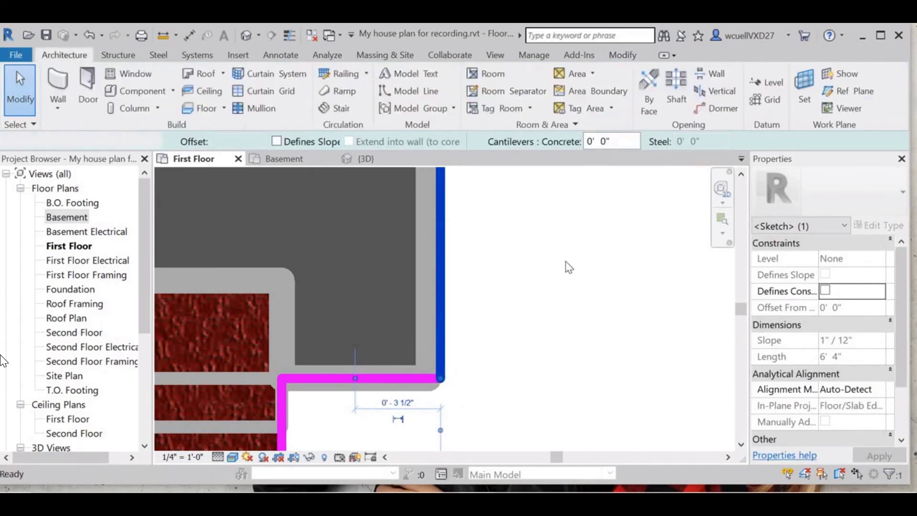
Edit the wood floor's boundary again, nudging the same vertical edge further left into the wall beside room 14, then finish and deselect the floor
{"action": "scroll", "coordinate": [494, 400], "scroll_direction": "down", "scroll_amount": 5}
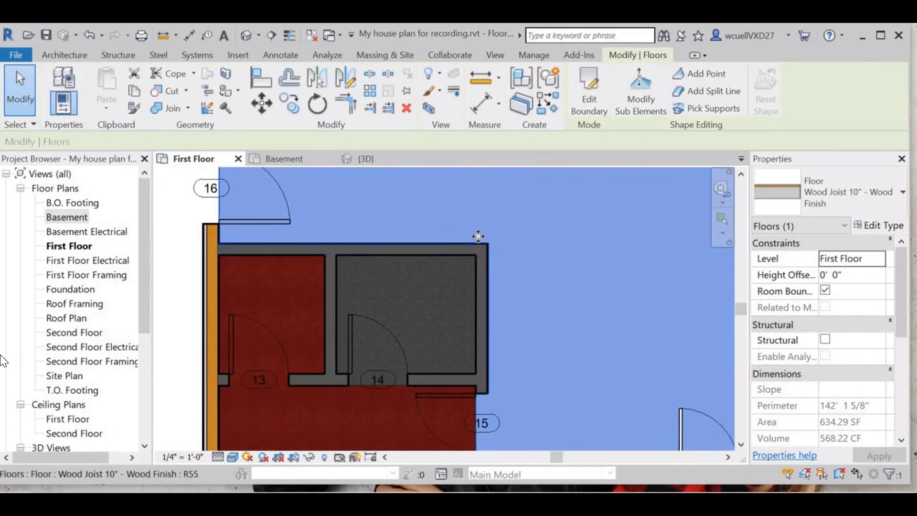
{"action": "scroll", "coordinate": [537, 294], "scroll_direction": "up", "scroll_amount": 6}
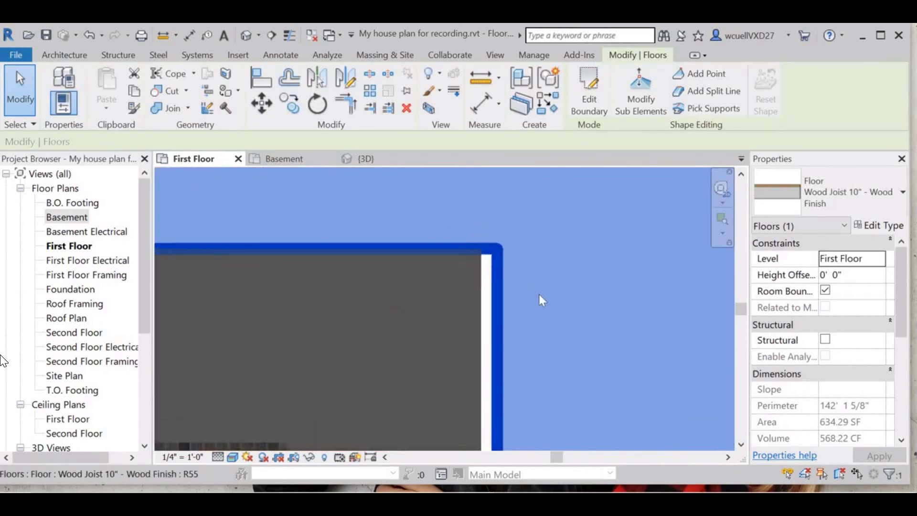
{"action": "double_click", "coordinate": [501, 289]}
{"action": "left_click", "coordinate": [501, 297]}
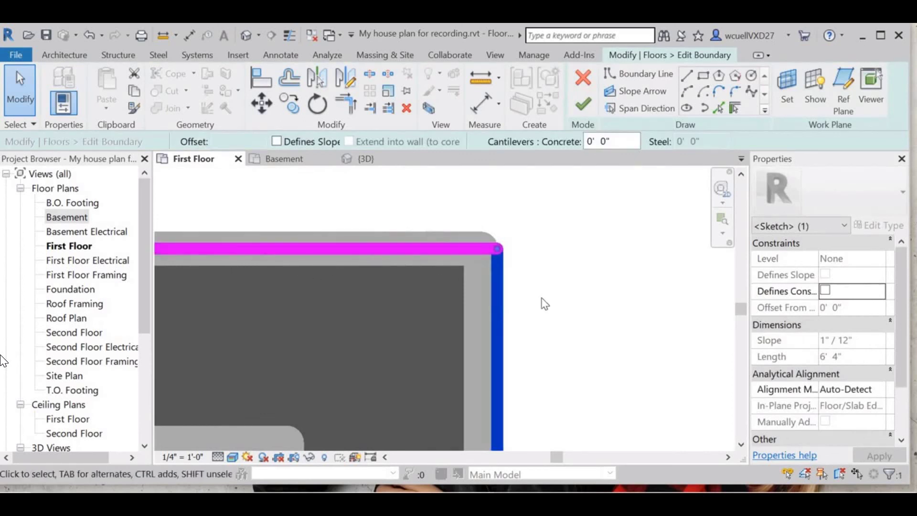
{"action": "key", "text": "Left"}
{"action": "key", "text": "Left"}
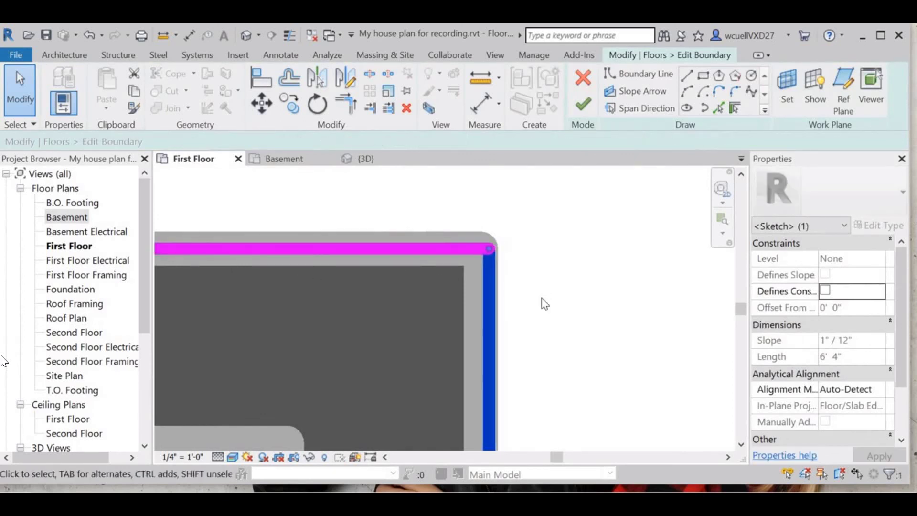
{"action": "key", "text": "Left"}
{"action": "key", "text": "Left"}
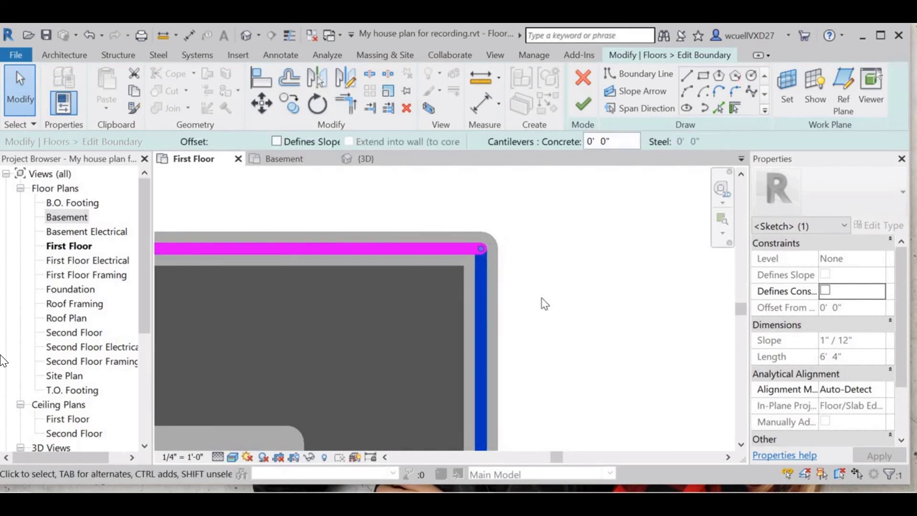
{"action": "left_click", "coordinate": [541, 299]}
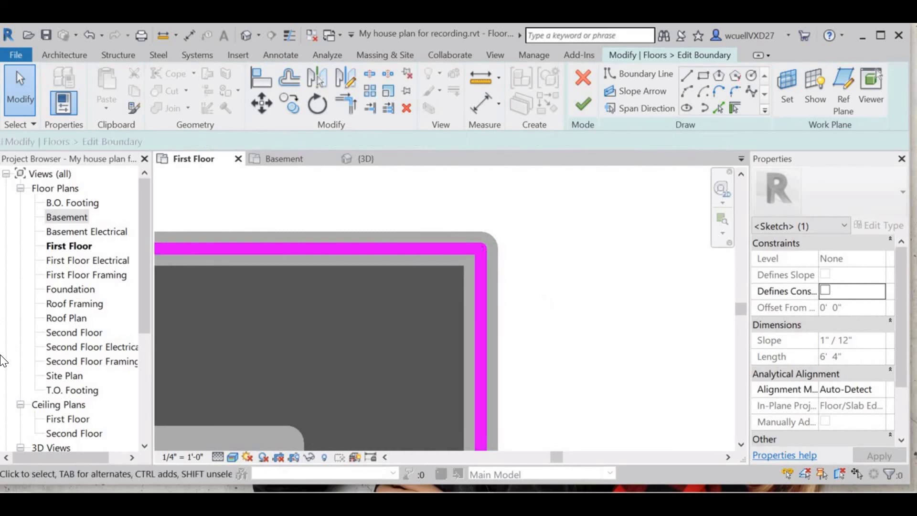
{"action": "left_click", "coordinate": [589, 109]}
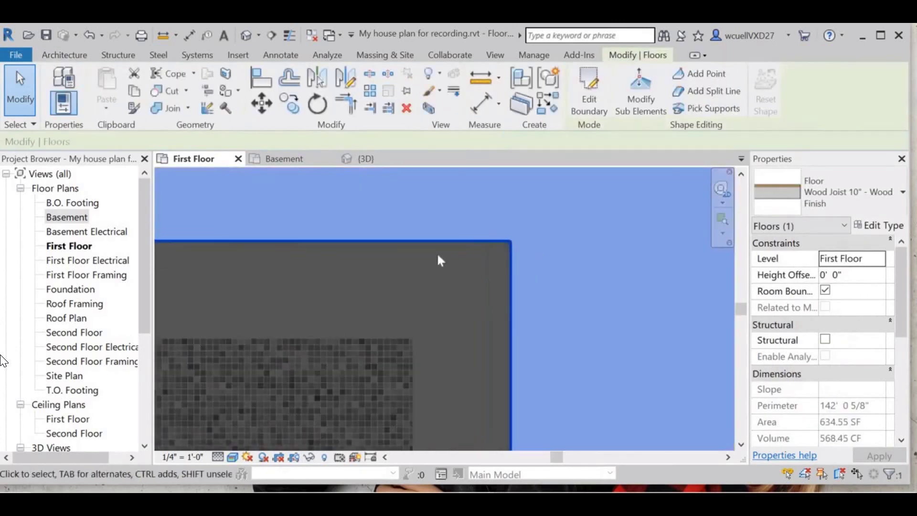
{"action": "scroll", "coordinate": [437, 255], "scroll_direction": "down", "scroll_amount": 10}
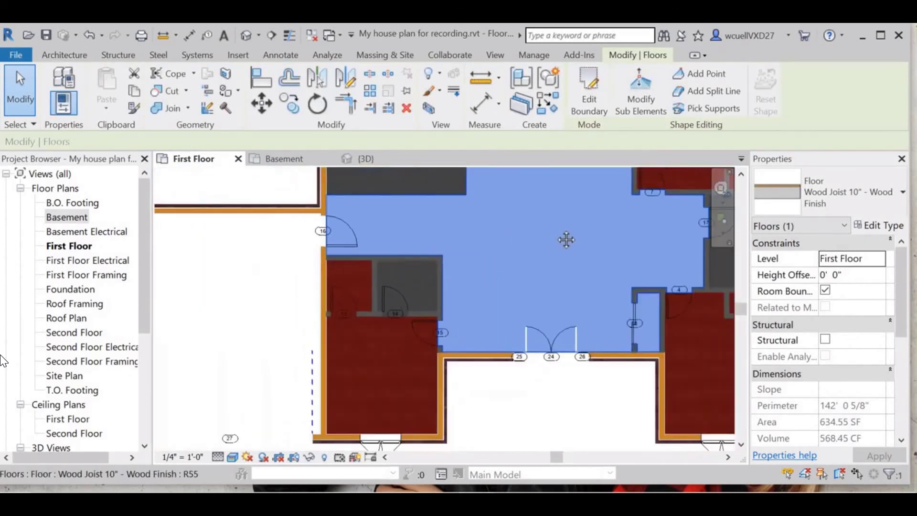
{"action": "middle_click_drag", "start_coordinate": [559, 212], "coordinate": [483, 275]}
{"action": "scroll", "coordinate": [483, 275], "scroll_direction": "down", "scroll_amount": 2}
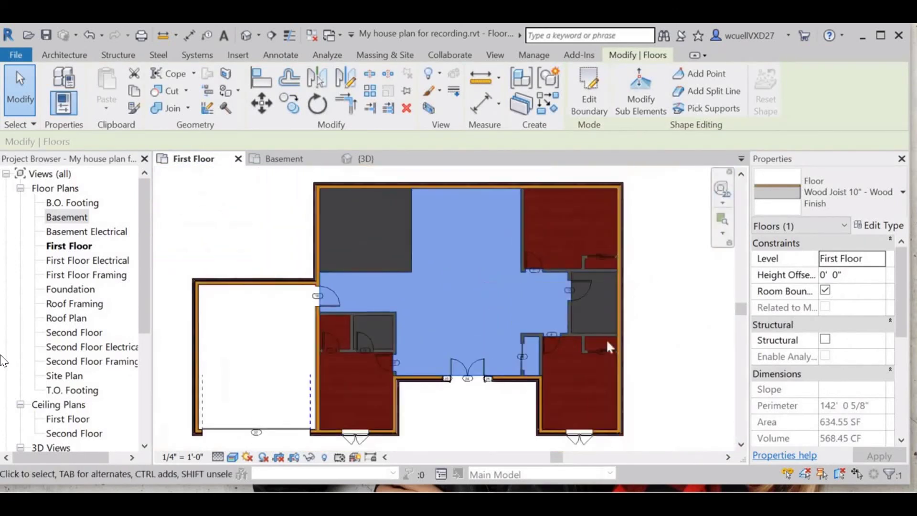
{"action": "key", "text": "Escape"}
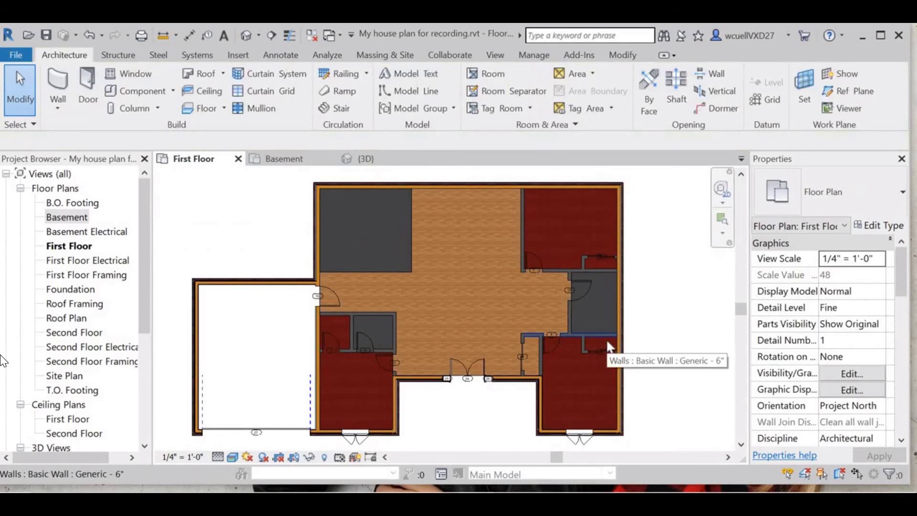